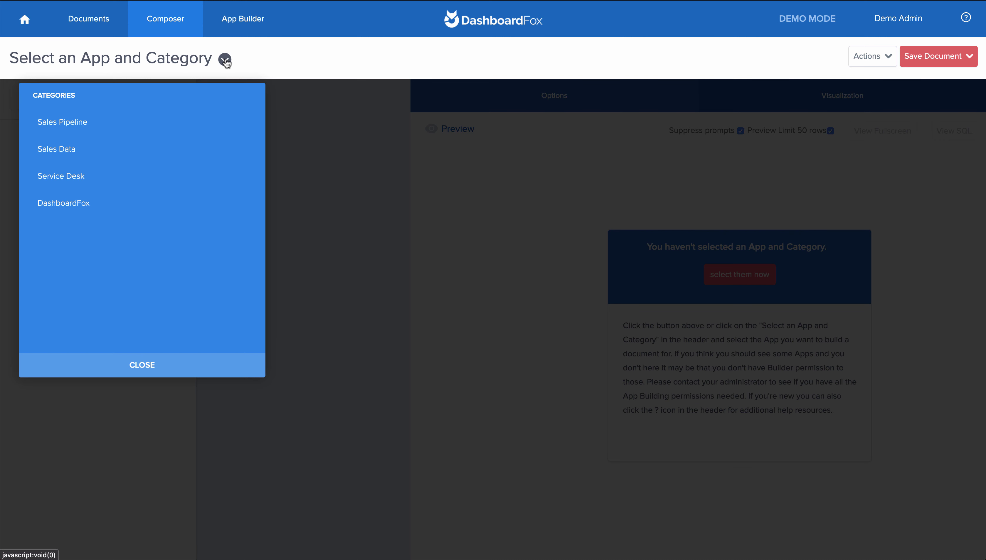
Choose the Sales Data app with its sales data category and expand the customers fields
{"action": "left_click", "coordinate": [64, 150]}
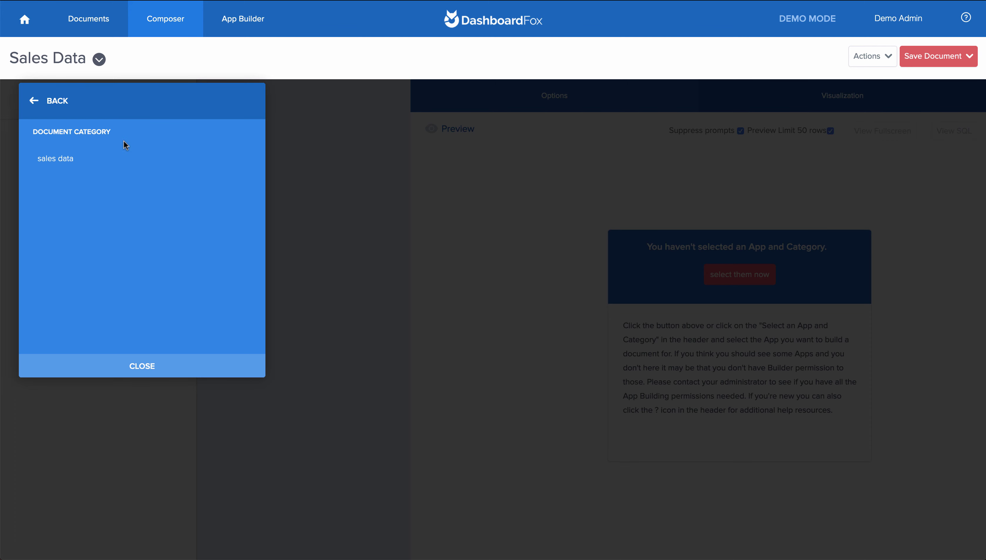
{"action": "left_click", "coordinate": [67, 163]}
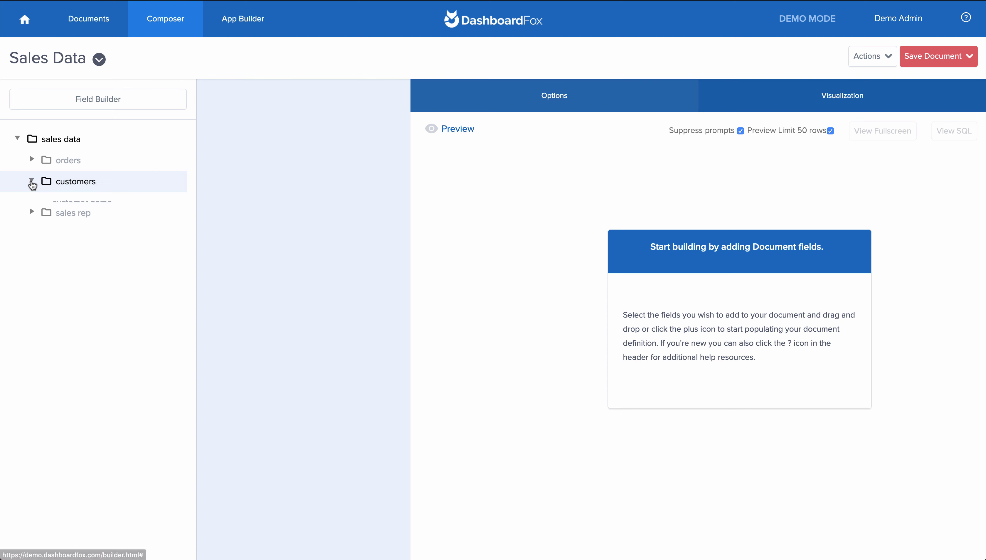
{"action": "left_click", "coordinate": [32, 182]}
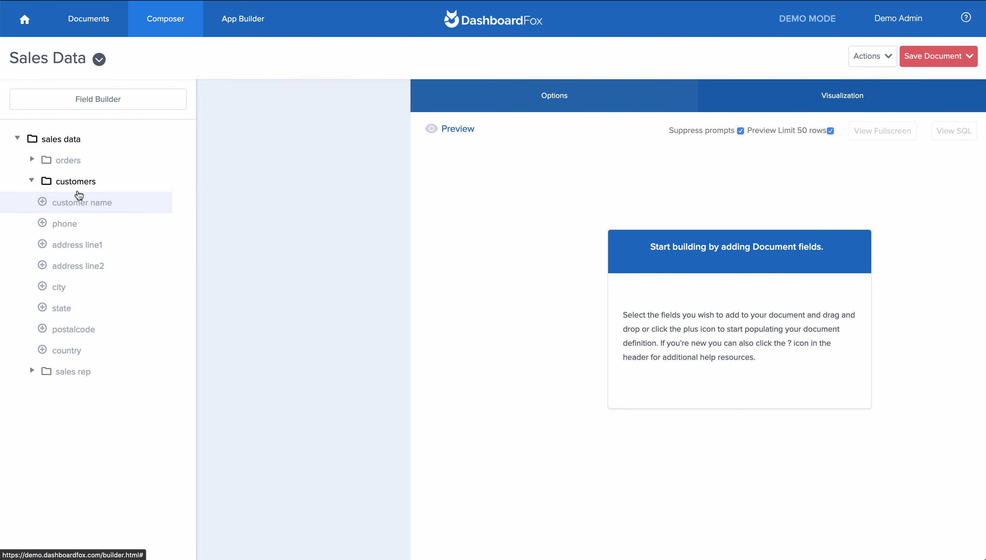
Add the order number field from orders and the state field from customers to the document
{"action": "left_click", "coordinate": [32, 160]}
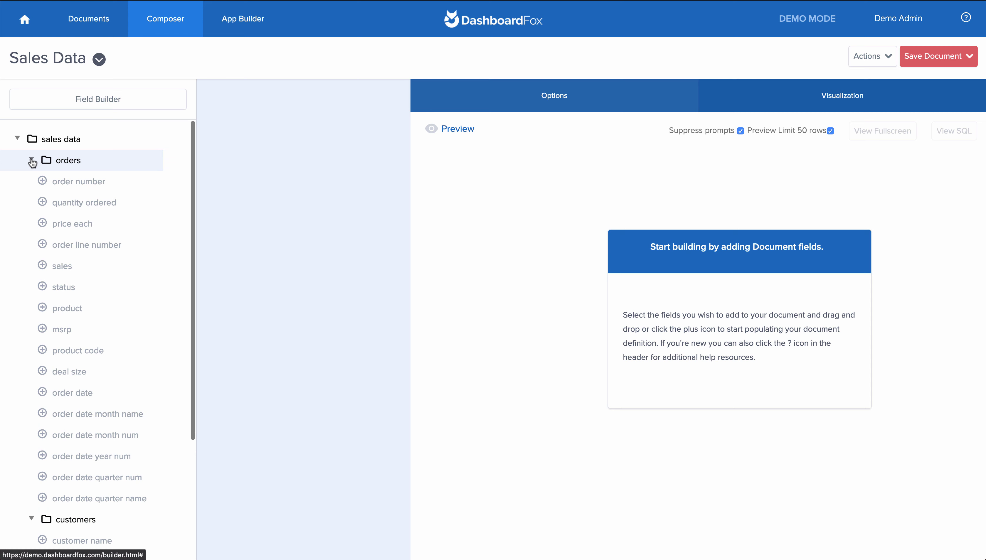
{"action": "left_click", "coordinate": [42, 181]}
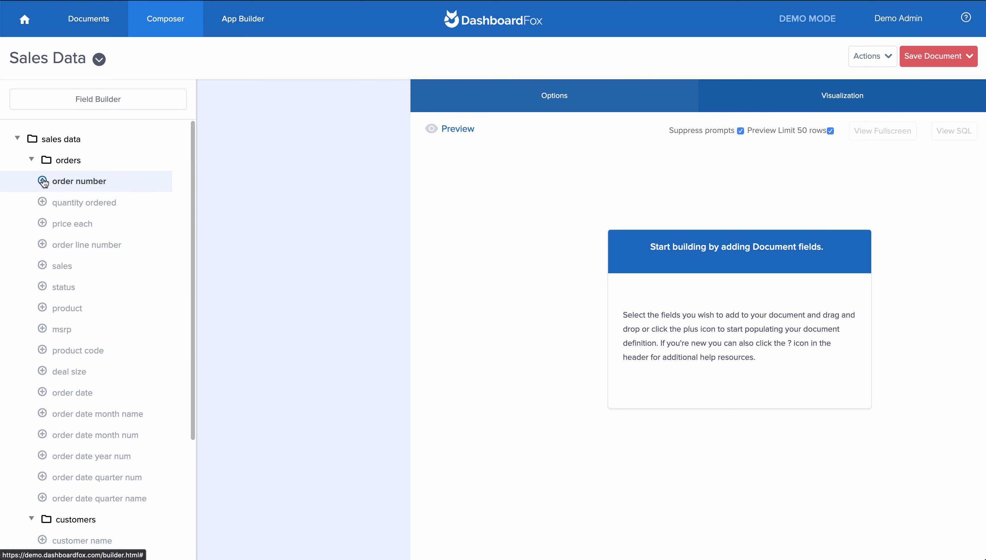
{"action": "left_click", "coordinate": [32, 160]}
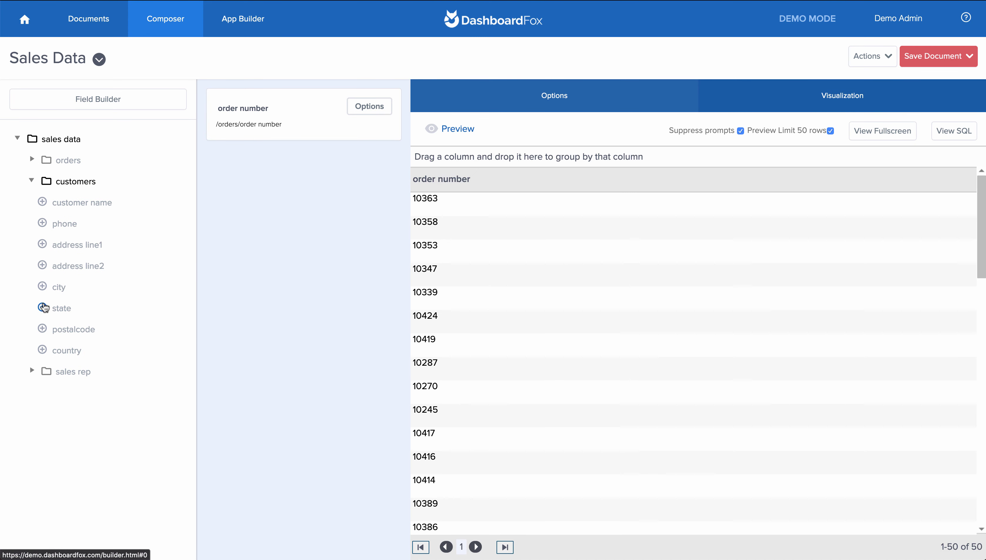
{"action": "left_click", "coordinate": [43, 308]}
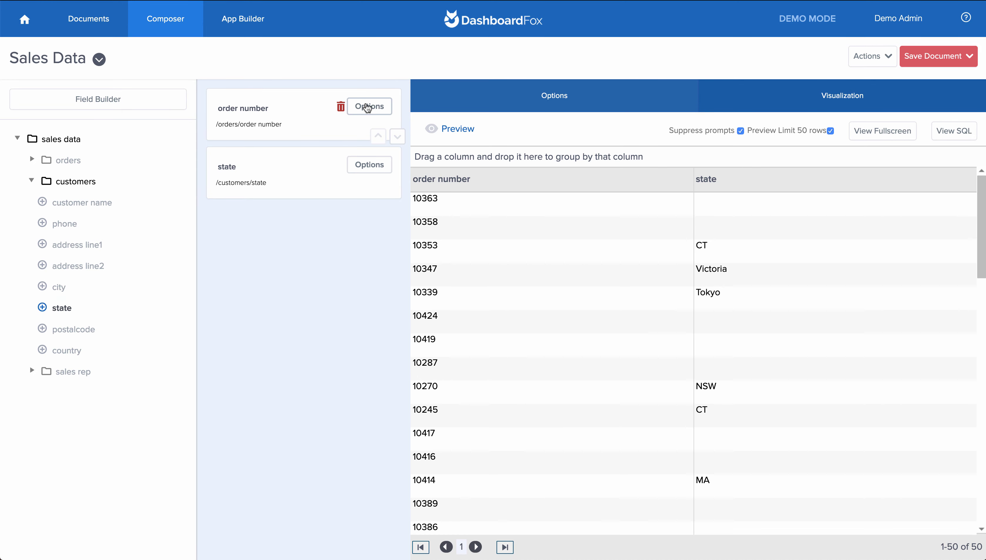
Apply the aggregate count formula COUNT(?) to the order number field and save it
{"action": "left_click", "coordinate": [367, 107]}
{"action": "left_click", "coordinate": [342, 249]}
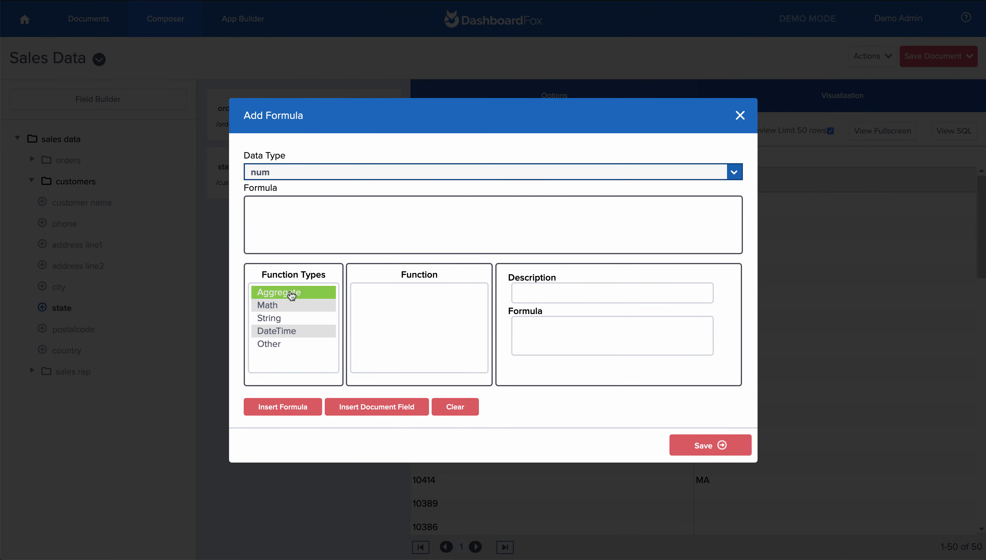
{"action": "left_click", "coordinate": [286, 295]}
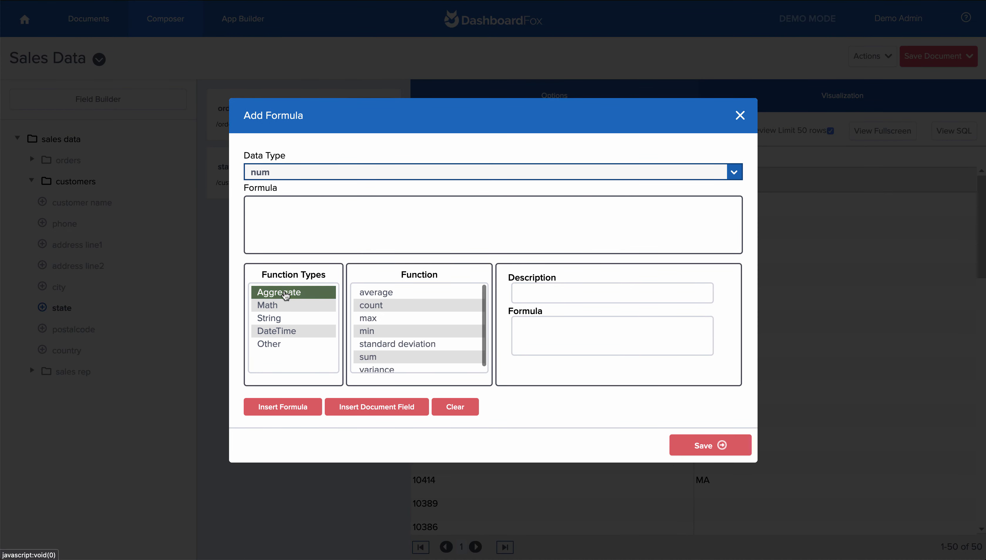
{"action": "left_click", "coordinate": [379, 308]}
{"action": "left_click", "coordinate": [299, 407]}
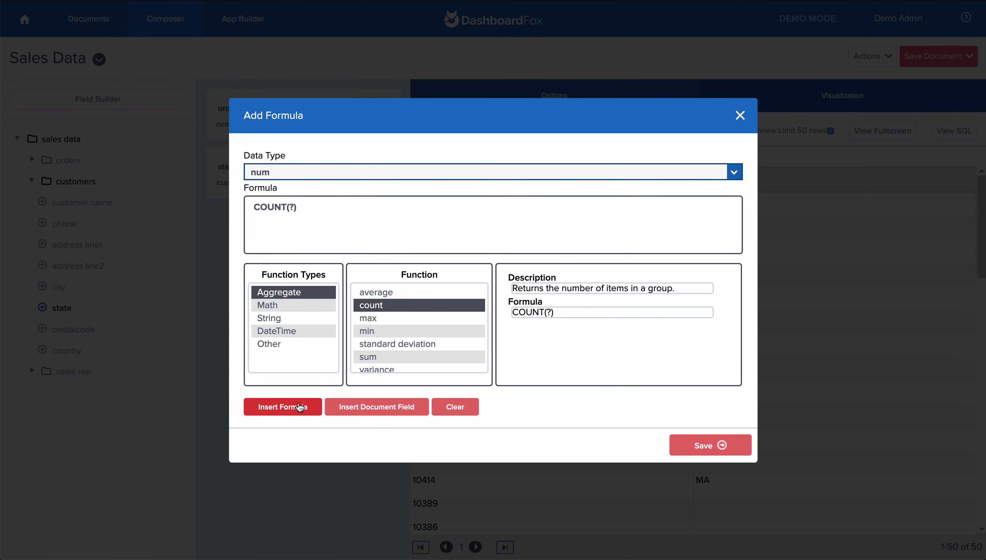
{"action": "left_click", "coordinate": [709, 446]}
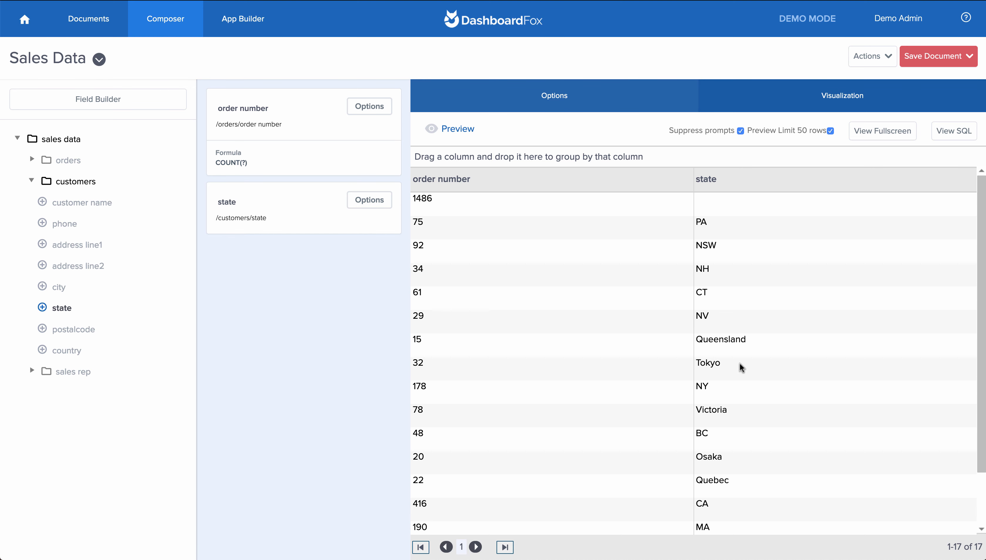
Add the customers country field and restrict it with a criterion equal to USA
{"action": "left_click", "coordinate": [55, 351]}
{"action": "left_click", "coordinate": [369, 265]}
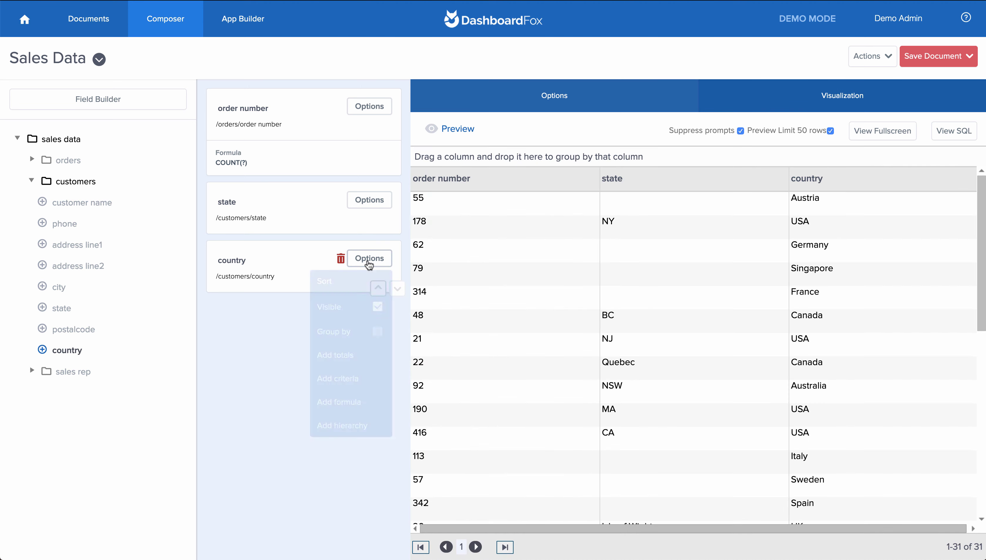
{"action": "left_click", "coordinate": [351, 380]}
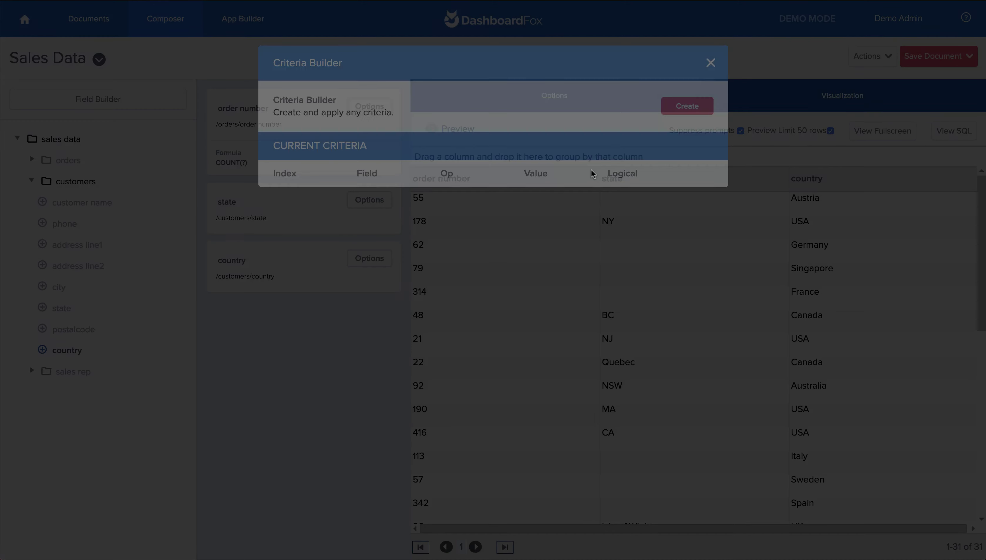
{"action": "left_click", "coordinate": [681, 106]}
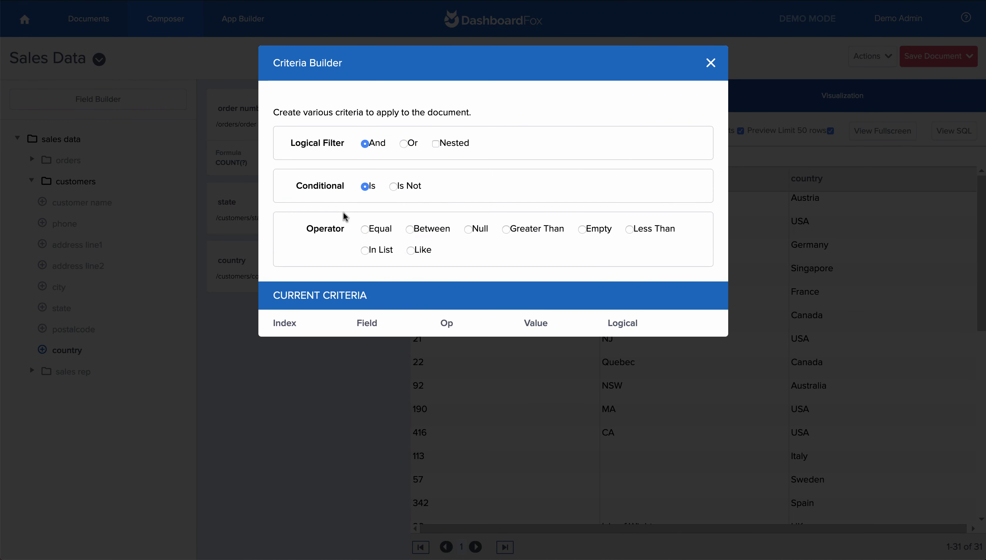
{"action": "left_click", "coordinate": [365, 229]}
{"action": "left_click", "coordinate": [579, 302]}
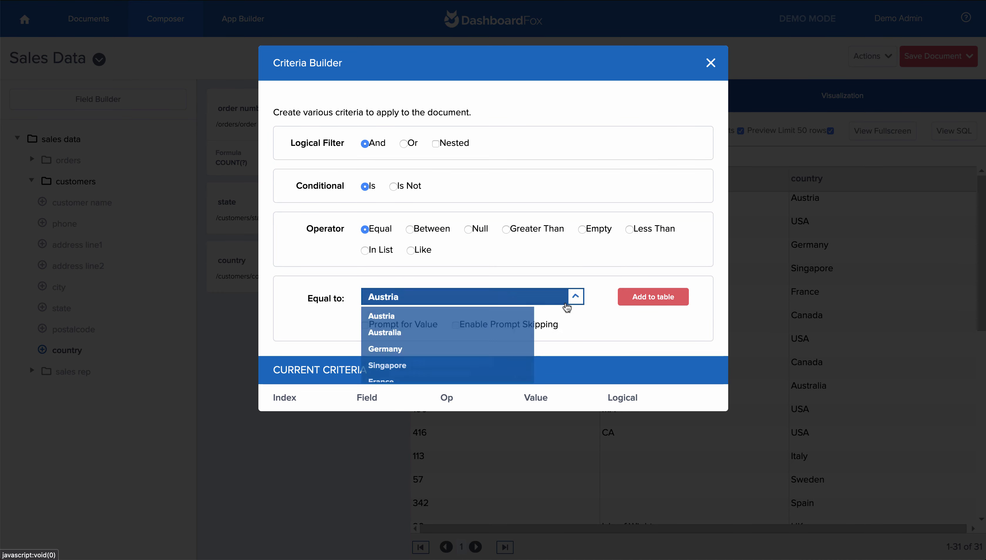
{"action": "scroll", "coordinate": [457, 363], "scroll_direction": "down", "scroll_amount": 5}
{"action": "left_click", "coordinate": [459, 361]}
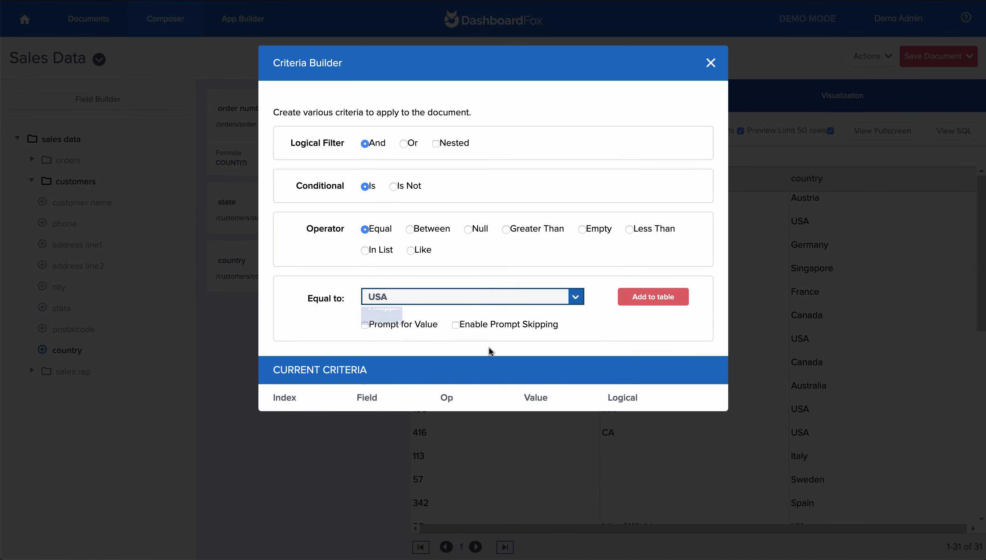
{"action": "left_click", "coordinate": [653, 296]}
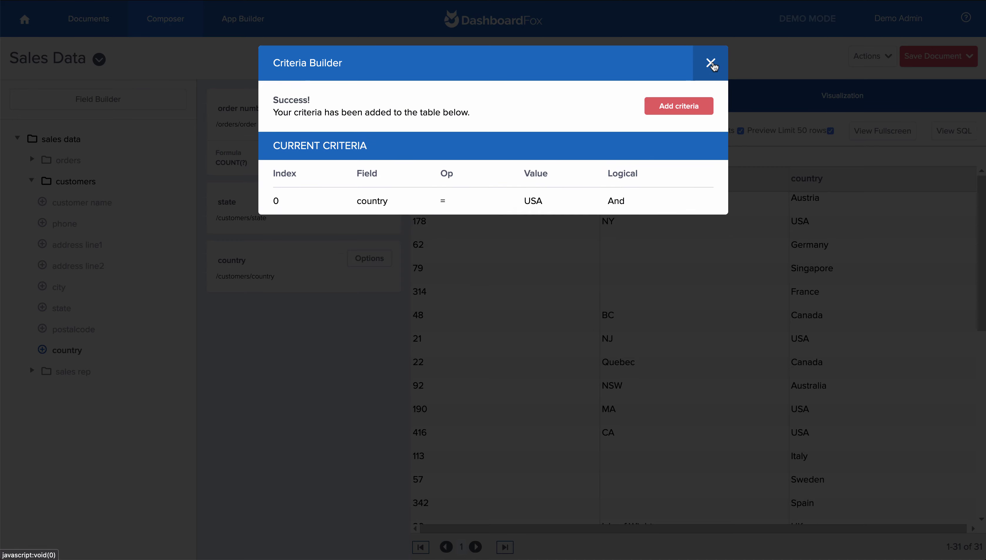
{"action": "left_click", "coordinate": [711, 63]}
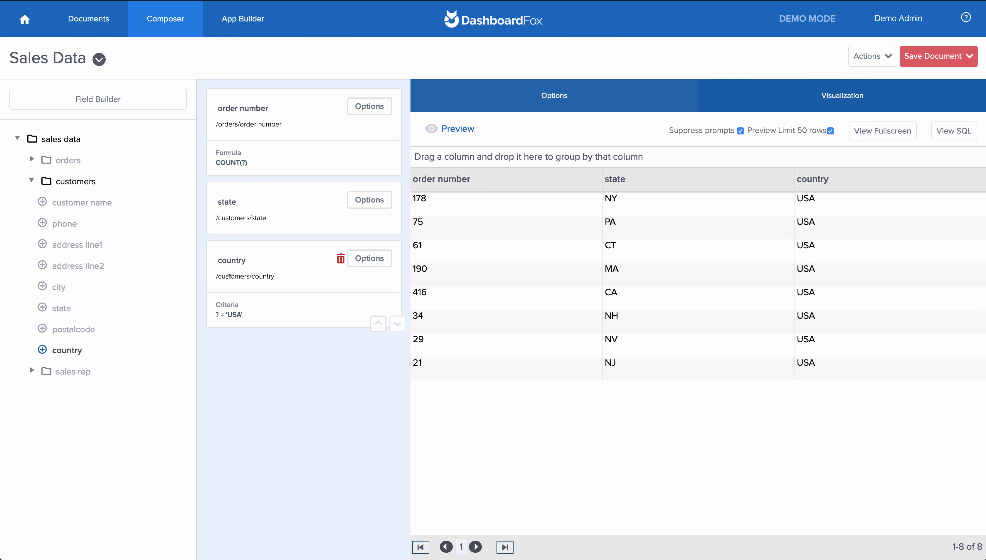
Add product and order date from orders, plus sales rep last name and sales territory from sales rep
{"action": "left_click", "coordinate": [31, 159]}
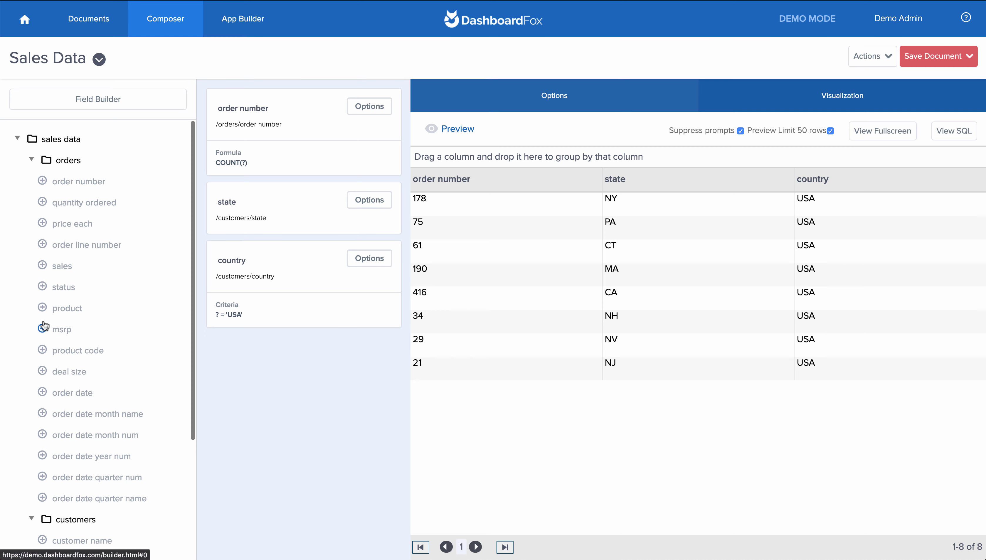
{"action": "left_click", "coordinate": [42, 307]}
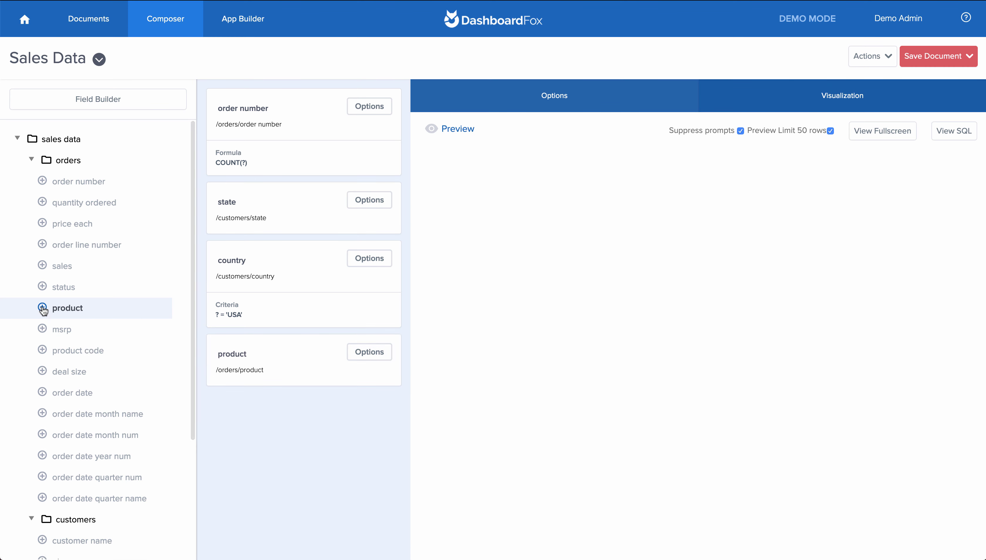
{"action": "left_click", "coordinate": [42, 392]}
{"action": "scroll", "coordinate": [39, 422], "scroll_direction": "down", "scroll_amount": 4}
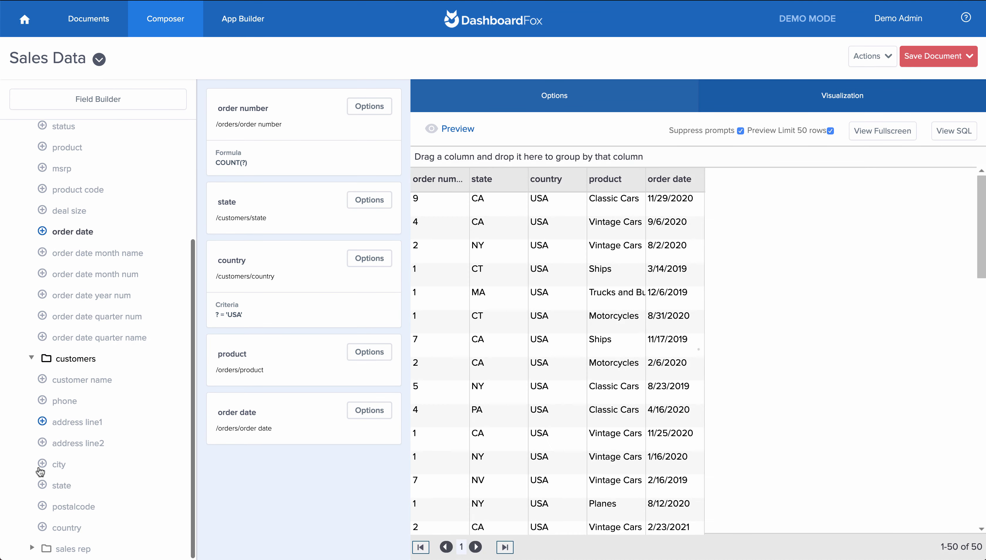
{"action": "left_click", "coordinate": [31, 548]}
{"action": "scroll", "coordinate": [32, 550], "scroll_direction": "down", "scroll_amount": 2}
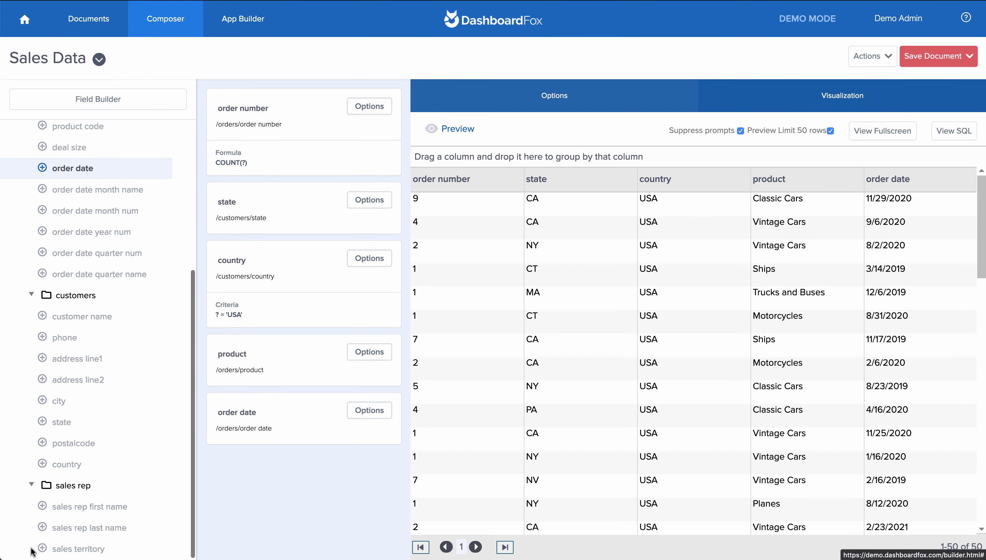
{"action": "left_click", "coordinate": [43, 528]}
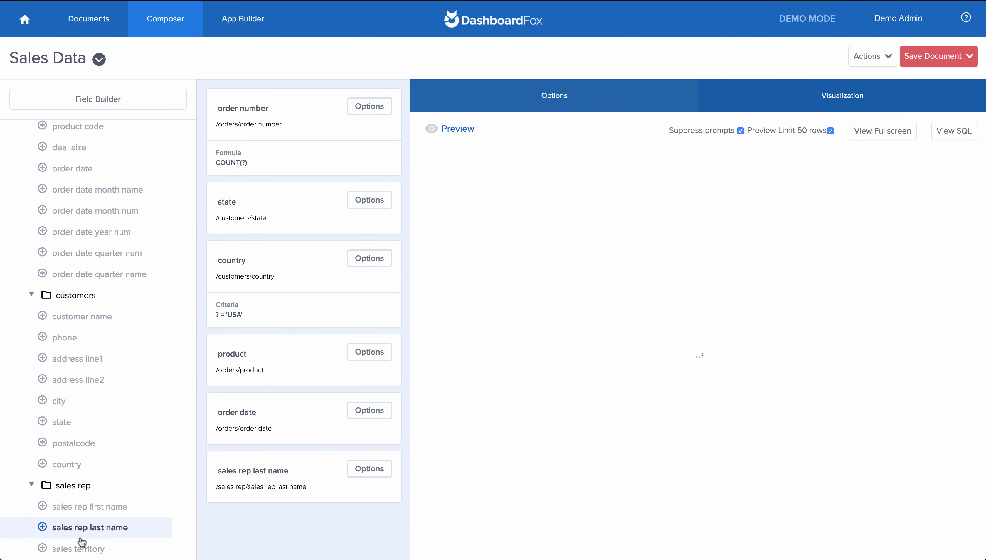
{"action": "left_click", "coordinate": [43, 548]}
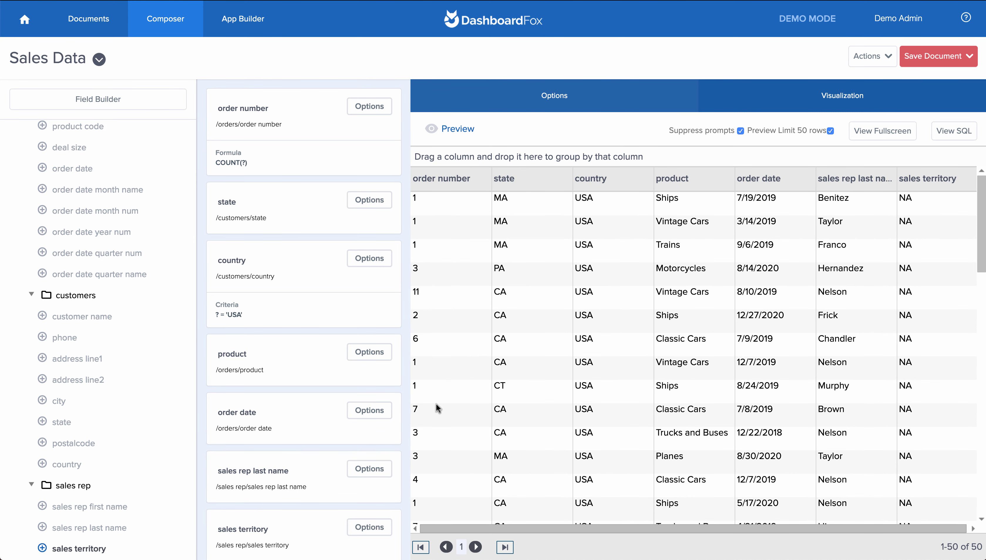
Hide the product, order date, sales rep last name and sales territory fields from the output
{"action": "left_click", "coordinate": [370, 352]}
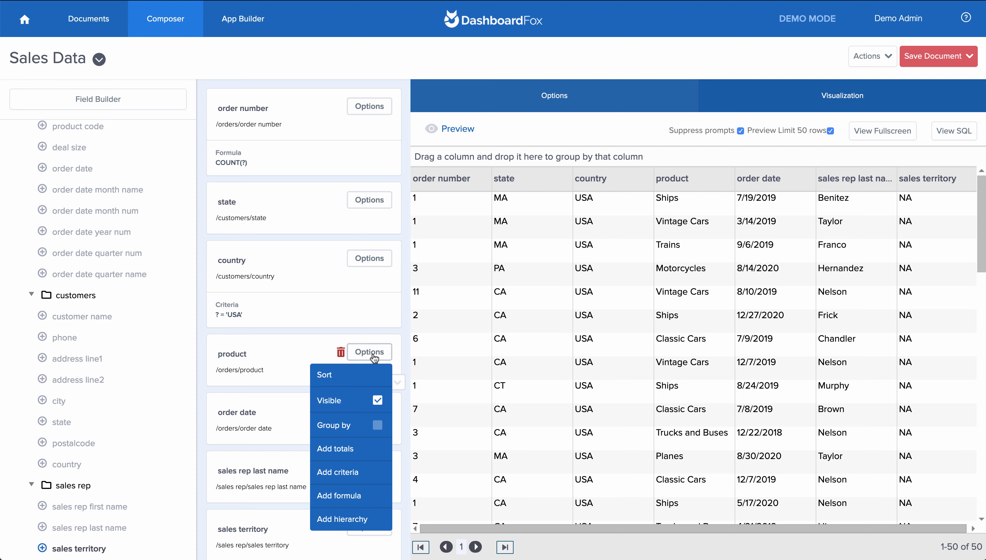
{"action": "left_click", "coordinate": [377, 398]}
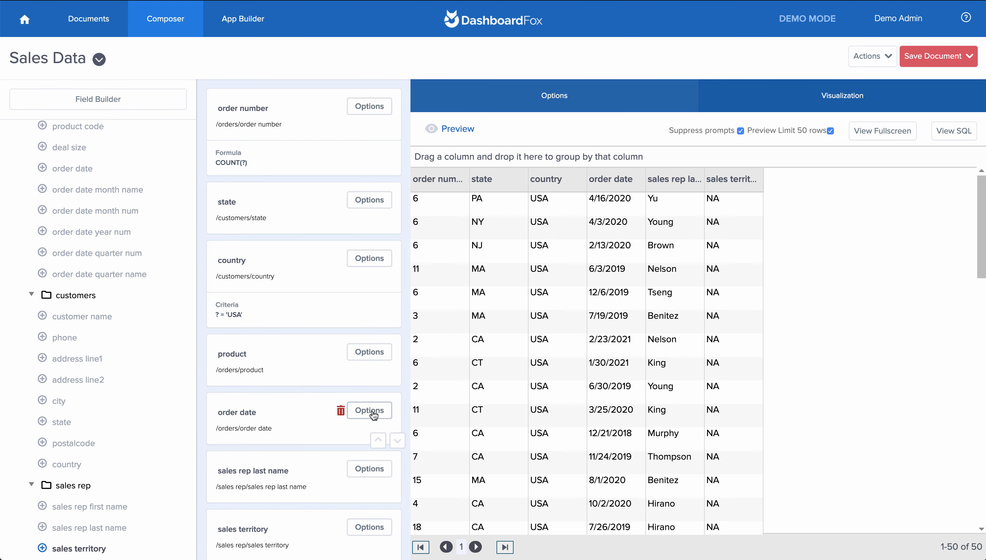
{"action": "left_click", "coordinate": [374, 414]}
{"action": "left_click", "coordinate": [376, 456]}
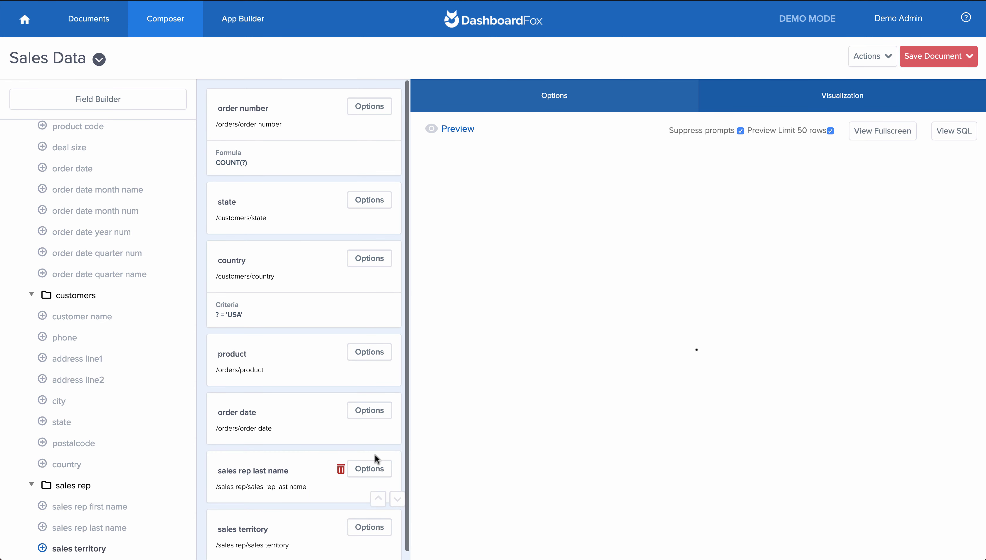
{"action": "left_click", "coordinate": [368, 469]}
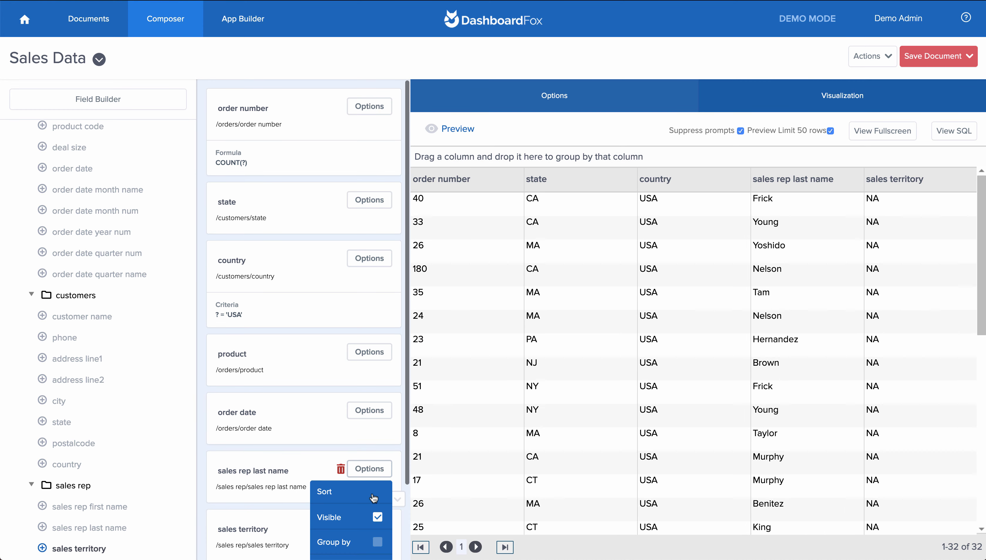
{"action": "left_click", "coordinate": [377, 517]}
{"action": "scroll", "coordinate": [374, 520], "scroll_direction": "down", "scroll_amount": 1}
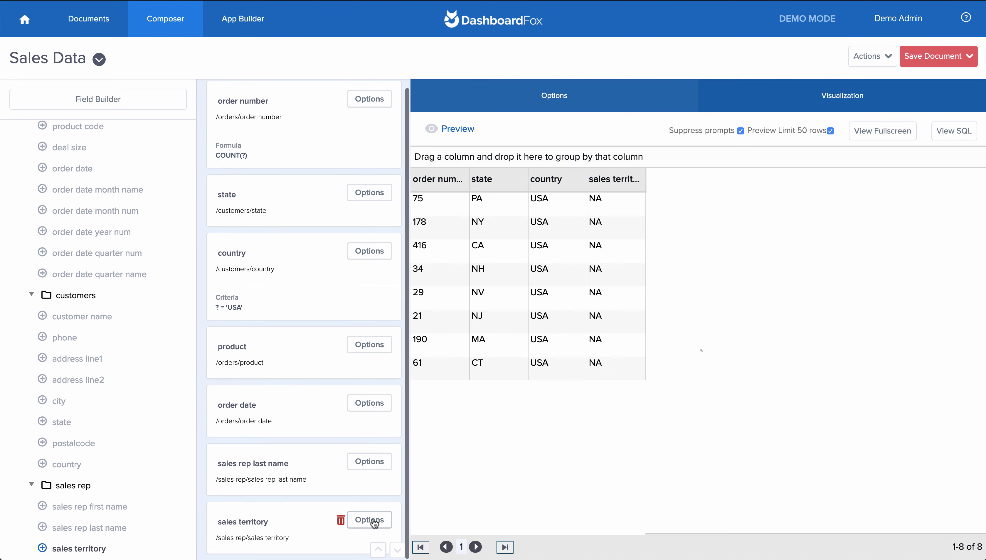
{"action": "left_click", "coordinate": [370, 520]}
{"action": "scroll", "coordinate": [374, 524], "scroll_direction": "down", "scroll_amount": 4}
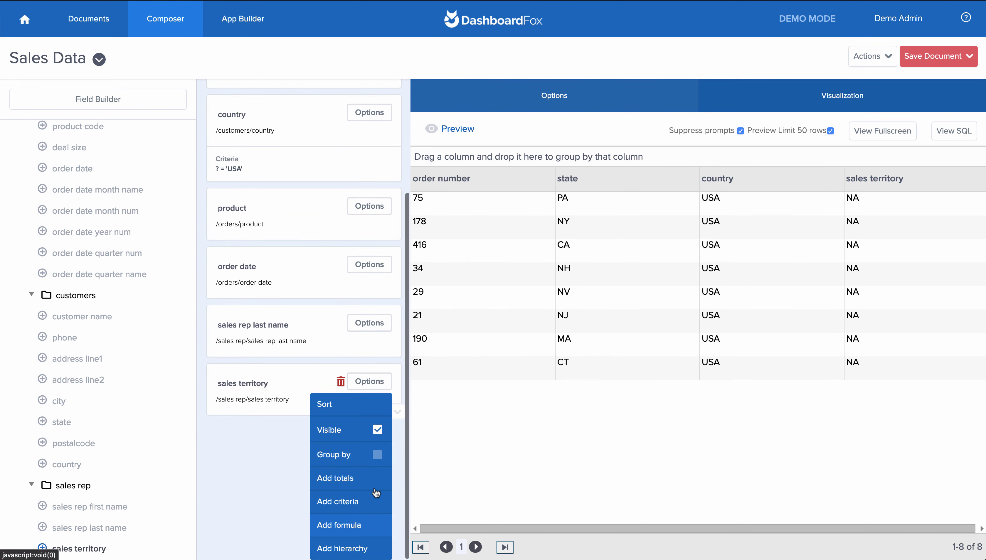
{"action": "left_click", "coordinate": [377, 429]}
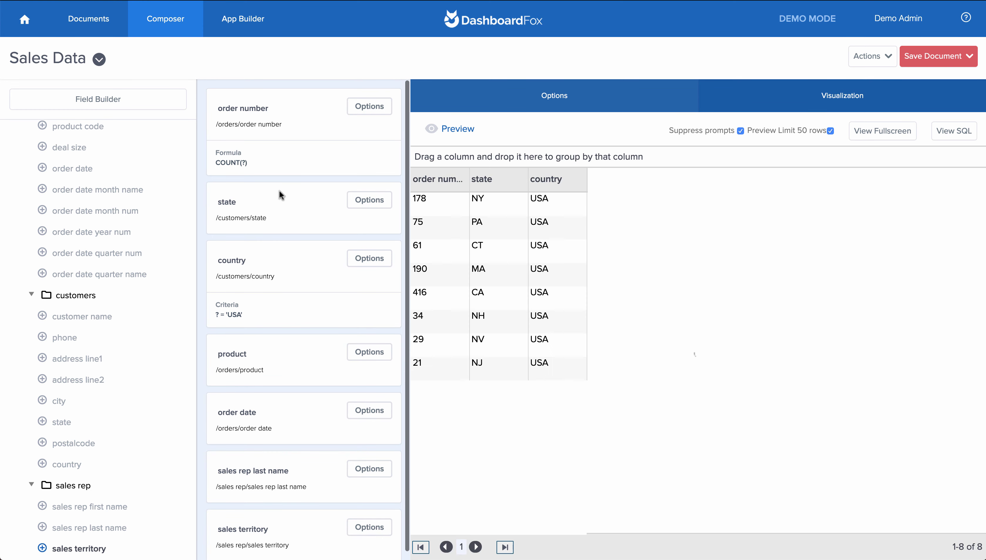
Rename the counted order number field as "num of orders"
{"action": "left_click", "coordinate": [245, 107]}
{"action": "type", "text": "num of orders"}
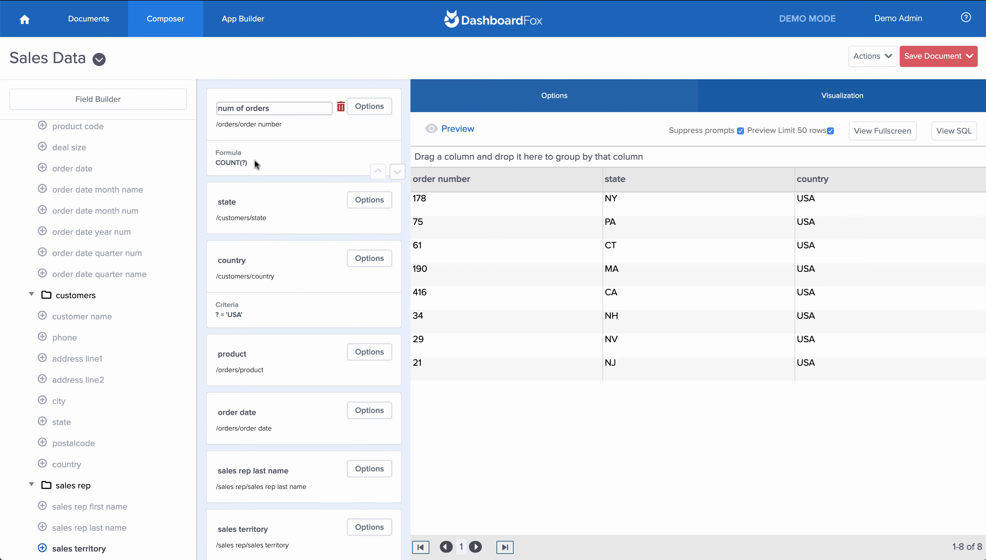
{"action": "left_click", "coordinate": [507, 423]}
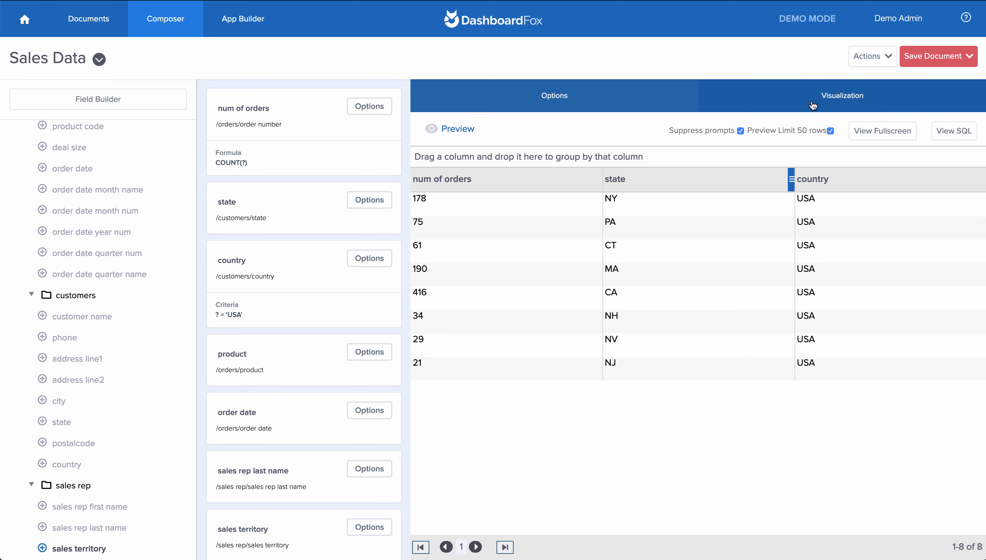
Visualize the document as a Map, with state as the location field and num of orders as the value field
{"action": "left_click", "coordinate": [847, 95]}
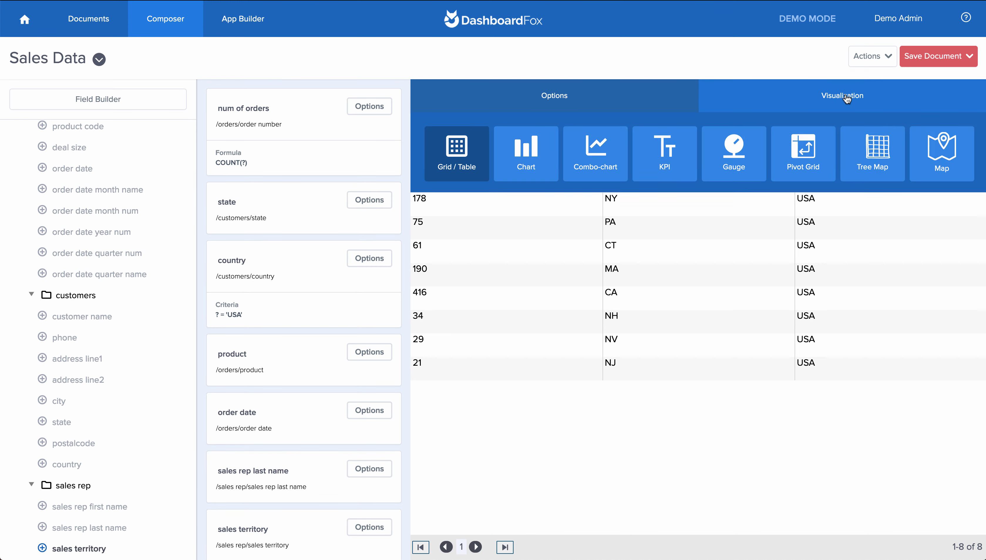
{"action": "left_click", "coordinate": [945, 155]}
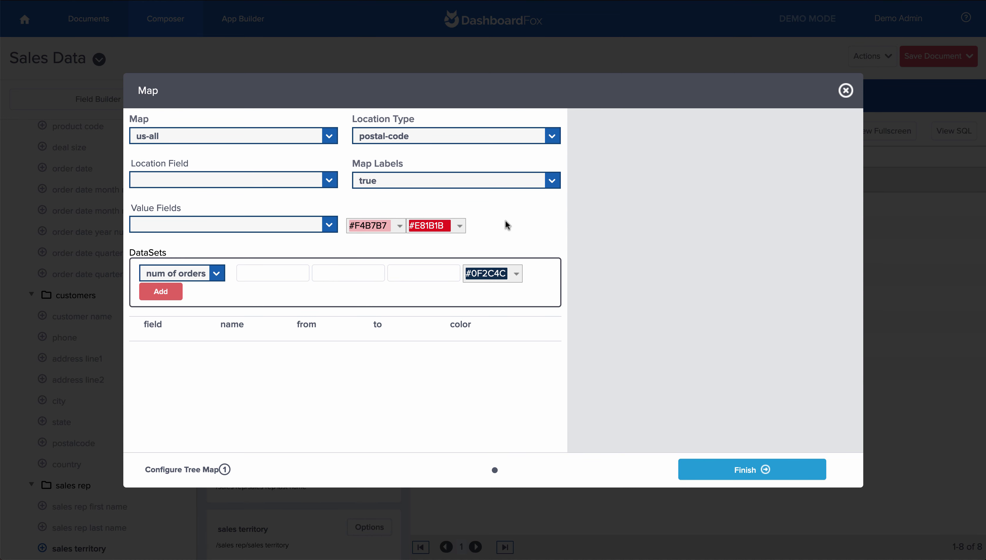
{"action": "left_click", "coordinate": [327, 182]}
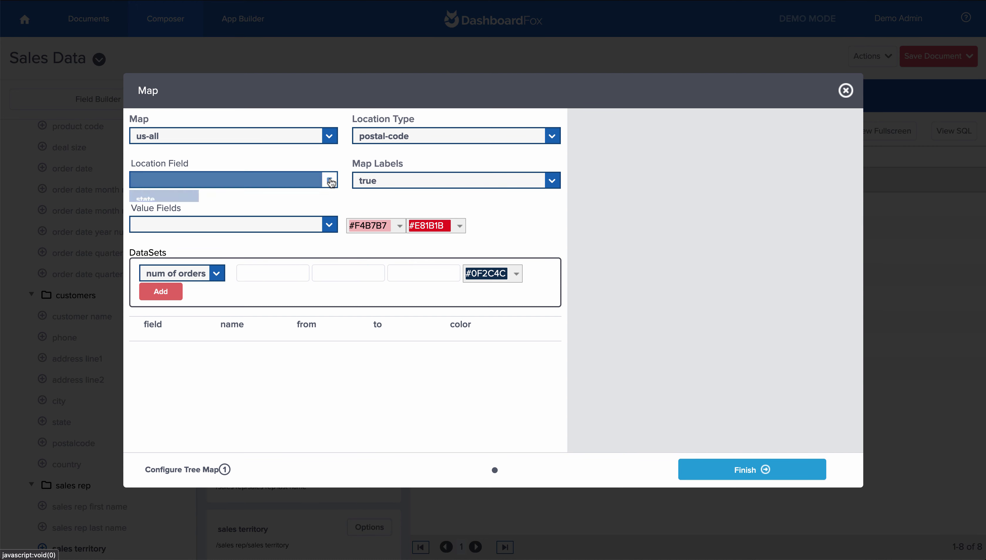
{"action": "left_click", "coordinate": [265, 208]}
{"action": "left_click", "coordinate": [329, 225]}
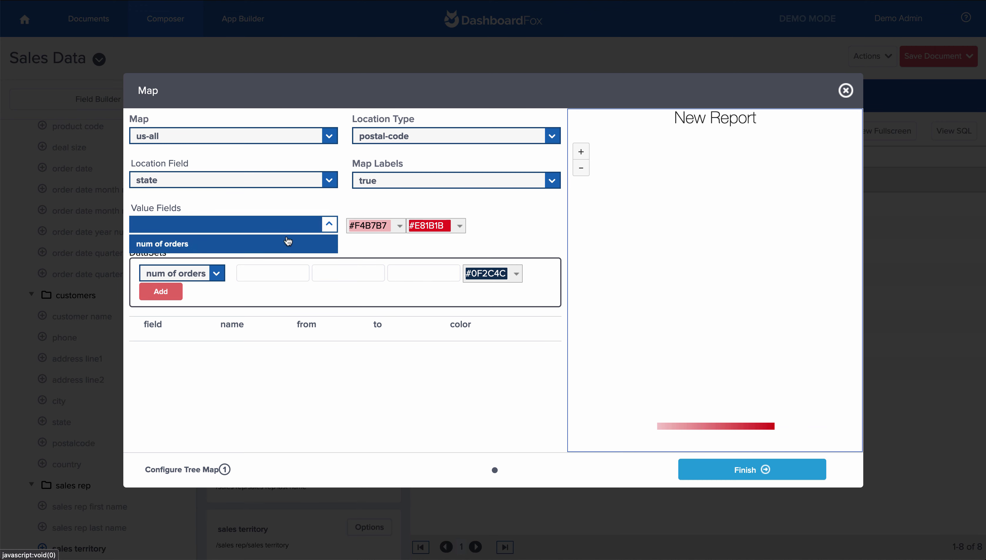
{"action": "left_click", "coordinate": [277, 246]}
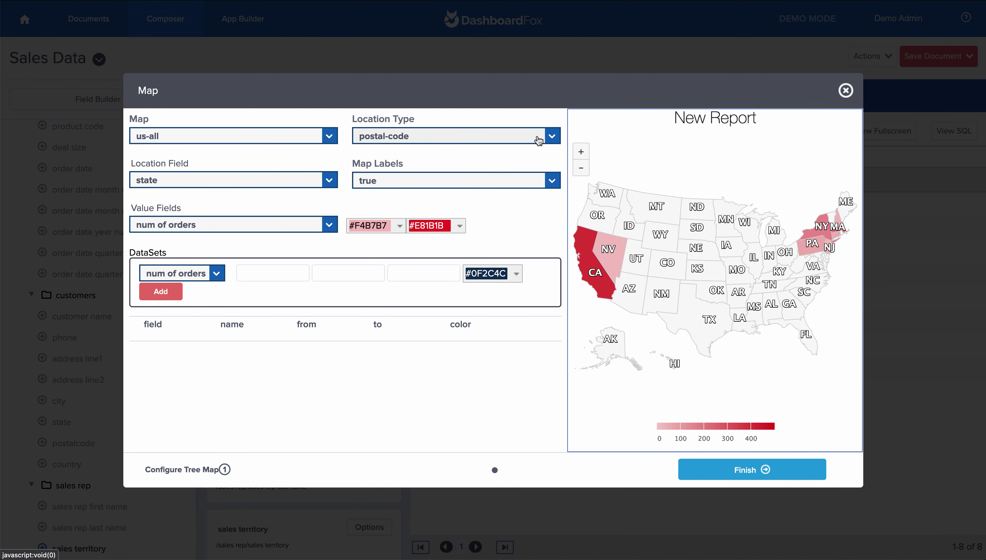
Compare the us-small and us-all-territories map layouts and settle on us-small
{"action": "mouse_move", "coordinate": [587, 259]}
{"action": "left_click", "coordinate": [329, 137]}
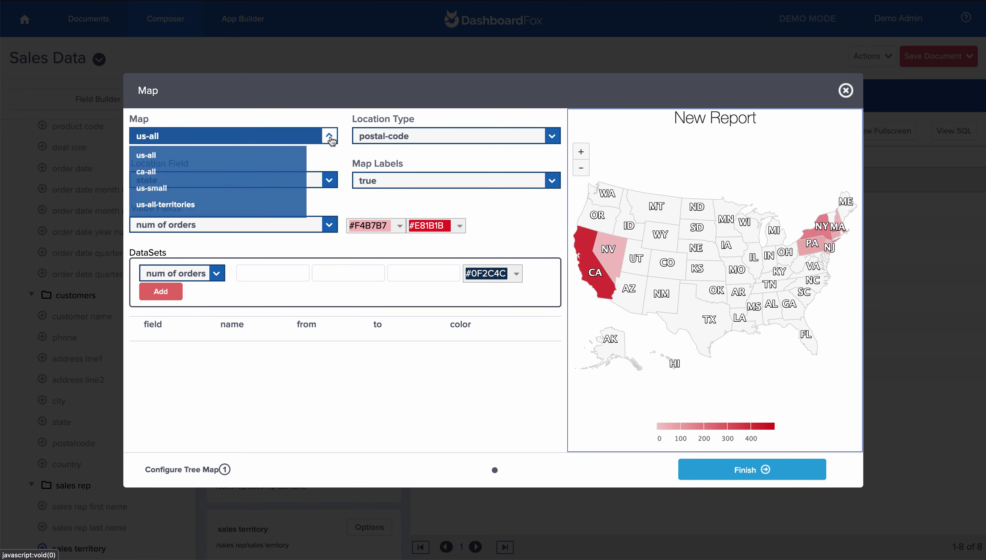
{"action": "left_click", "coordinate": [251, 188]}
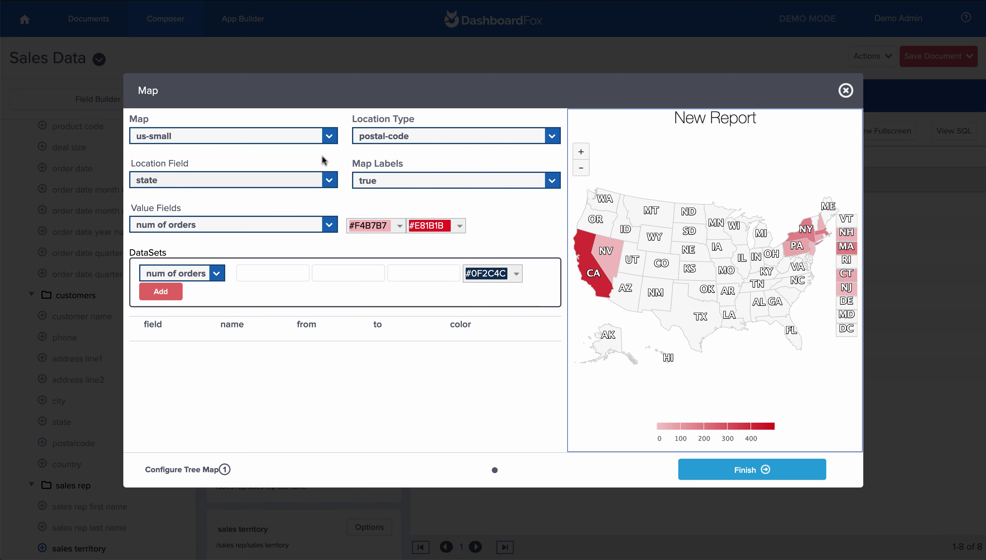
{"action": "left_click", "coordinate": [328, 136]}
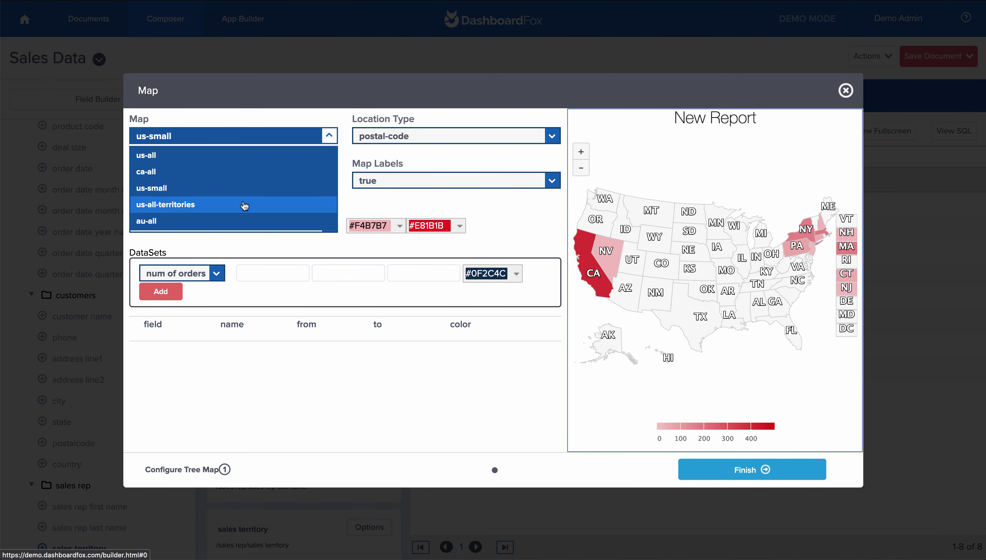
{"action": "left_click", "coordinate": [245, 204]}
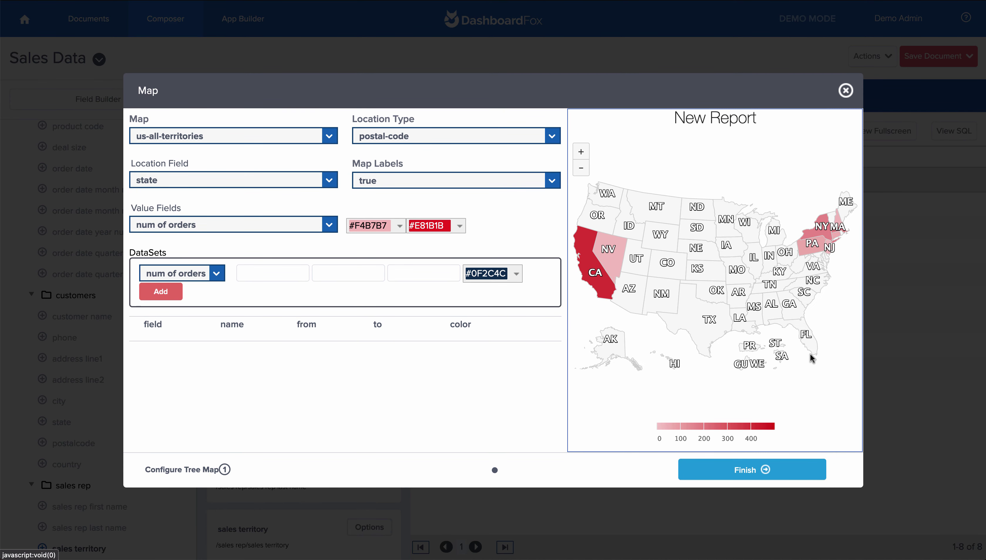
{"action": "left_click", "coordinate": [328, 135]}
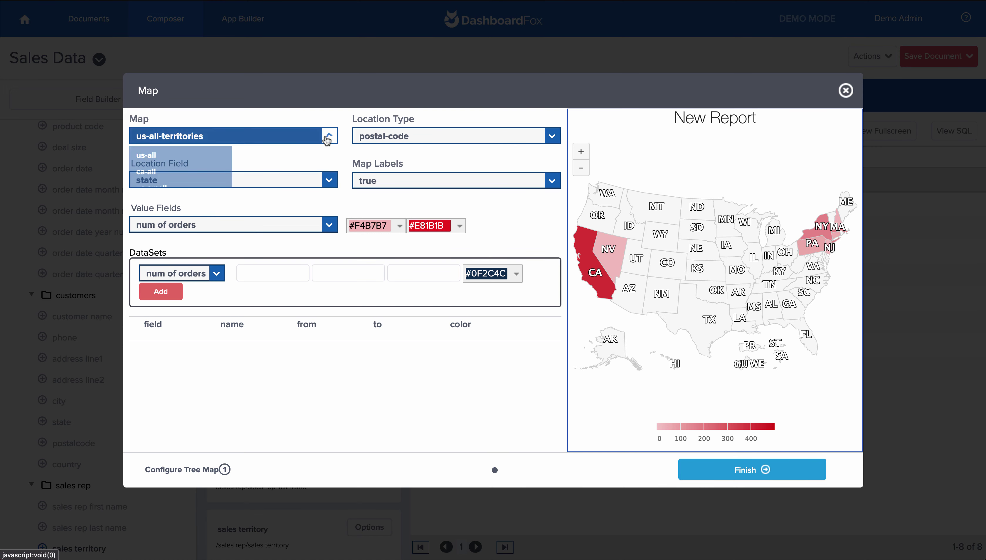
{"action": "left_click", "coordinate": [217, 191]}
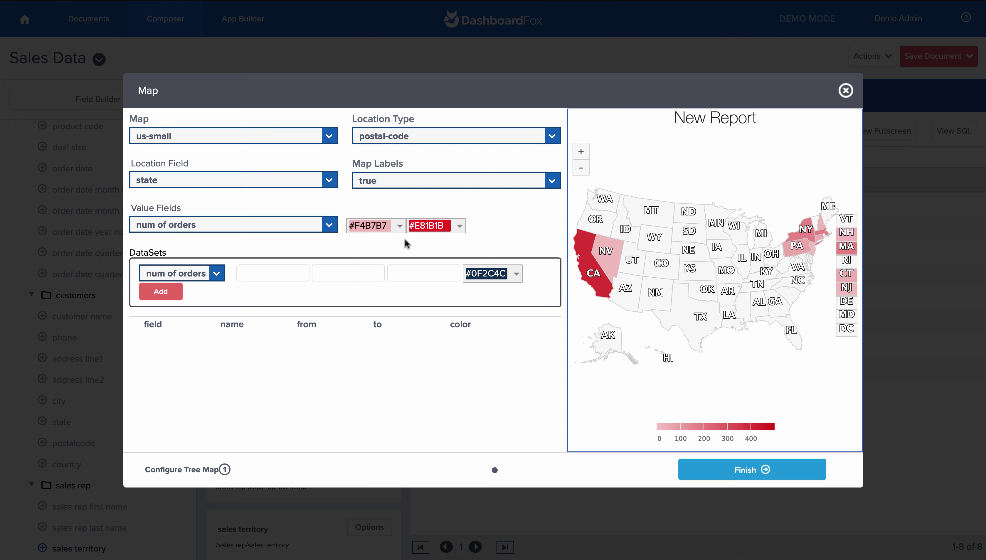
Set the num of orders value gradient to run from light blue #B5CAF2 to dark blue #071B7C
{"action": "left_click", "coordinate": [396, 227]}
{"action": "left_click_drag", "start_coordinate": [478, 338], "coordinate": [468, 272]}
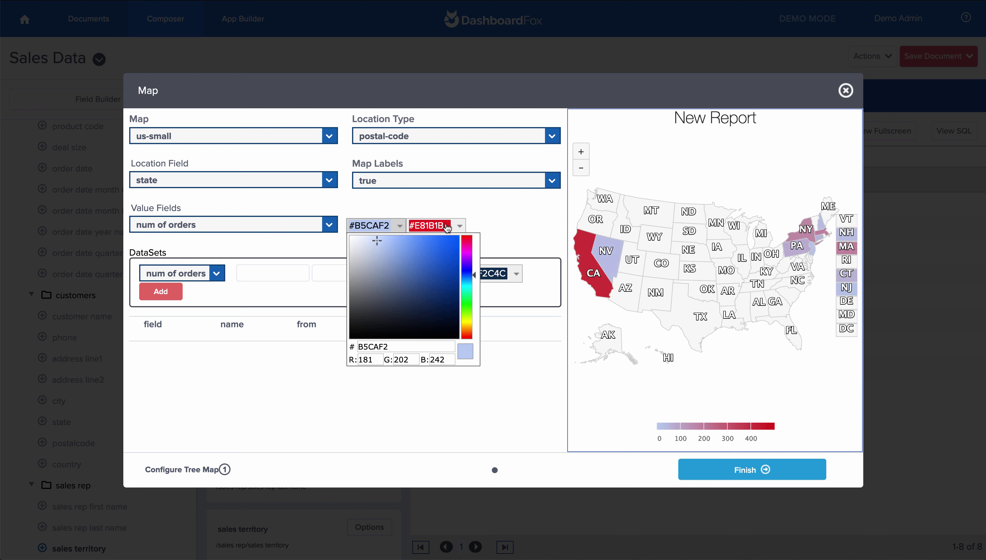
{"action": "left_click", "coordinate": [456, 227]}
{"action": "left_click", "coordinate": [460, 226]}
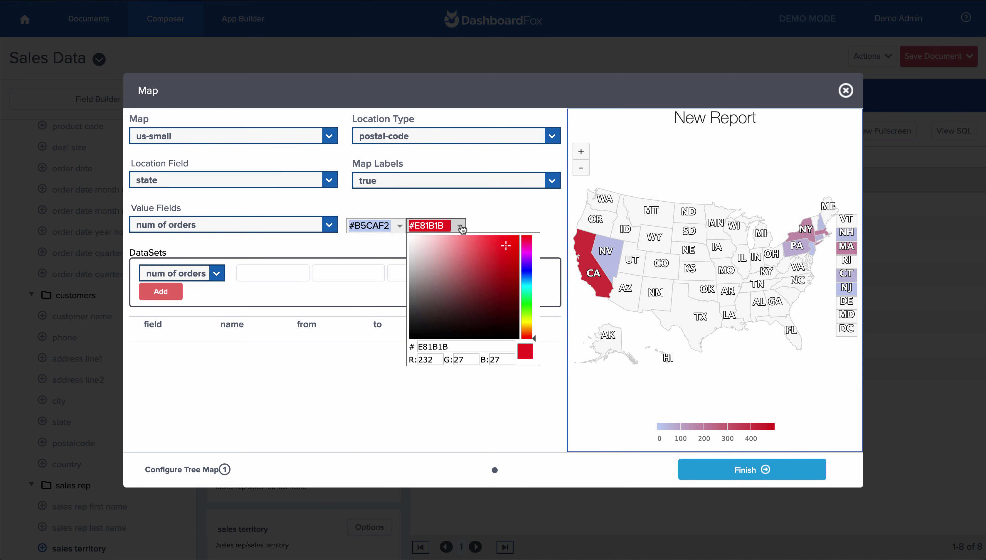
{"action": "left_click", "coordinate": [536, 325]}
{"action": "left_click", "coordinate": [461, 226]}
{"action": "mouse_move", "coordinate": [535, 339]}
{"action": "left_mouse_down"}
{"action": "mouse_move", "coordinate": [535, 272]}
{"action": "mouse_move", "coordinate": [510, 294]}
{"action": "left_mouse_up"}
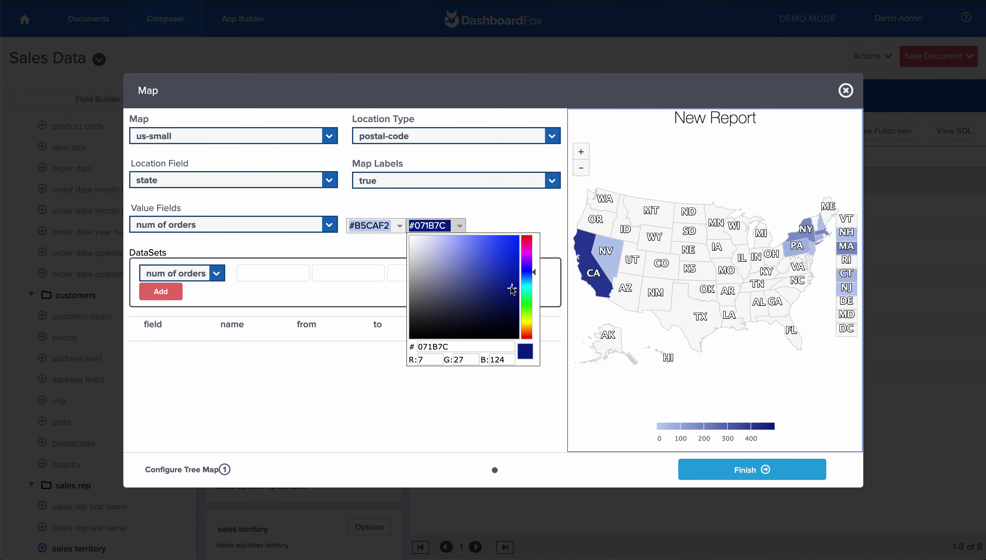
{"action": "left_click", "coordinate": [481, 219]}
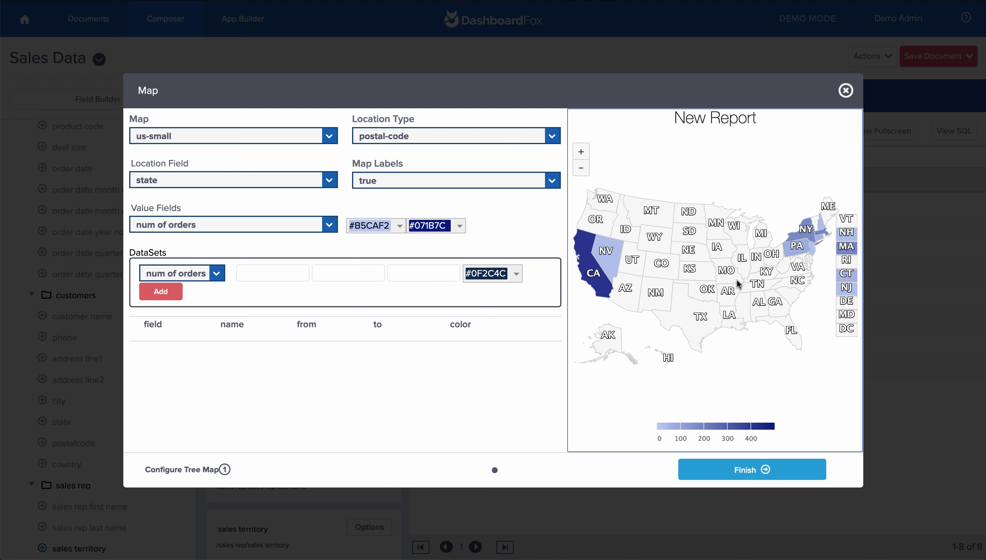
Add a num of orders dataset named "Just A few" from 0 to 50 in light blue #BCD6F2
{"action": "left_click", "coordinate": [276, 270]}
{"action": "type", "text": "Just A few"}
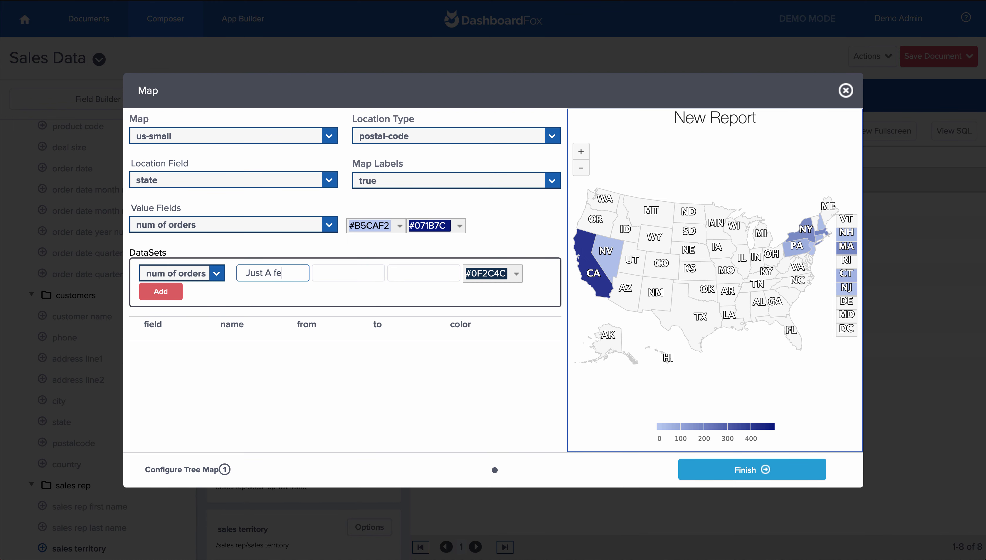
{"action": "left_click", "coordinate": [340, 274]}
{"action": "type", "text": "0"}
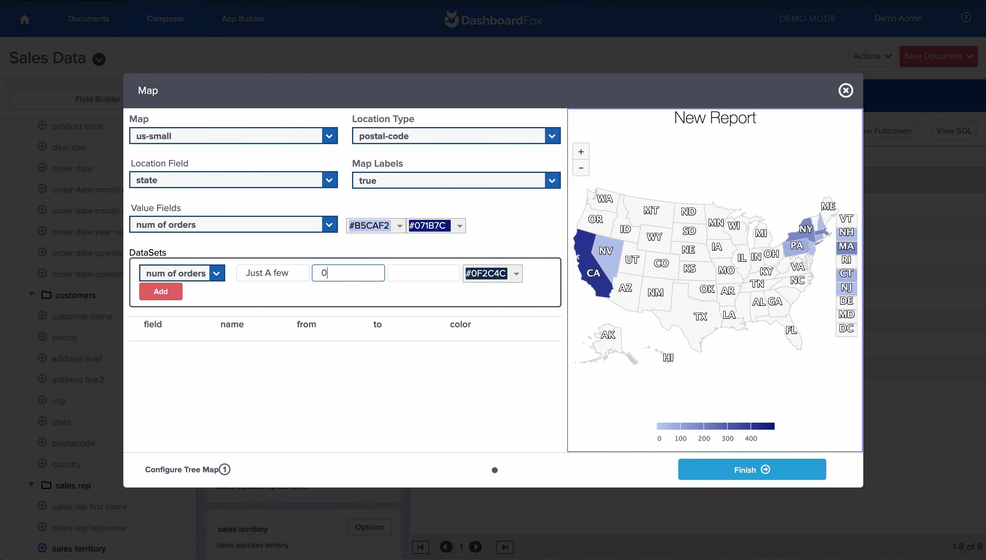
{"action": "left_click", "coordinate": [415, 276]}
{"action": "type", "text": "50"}
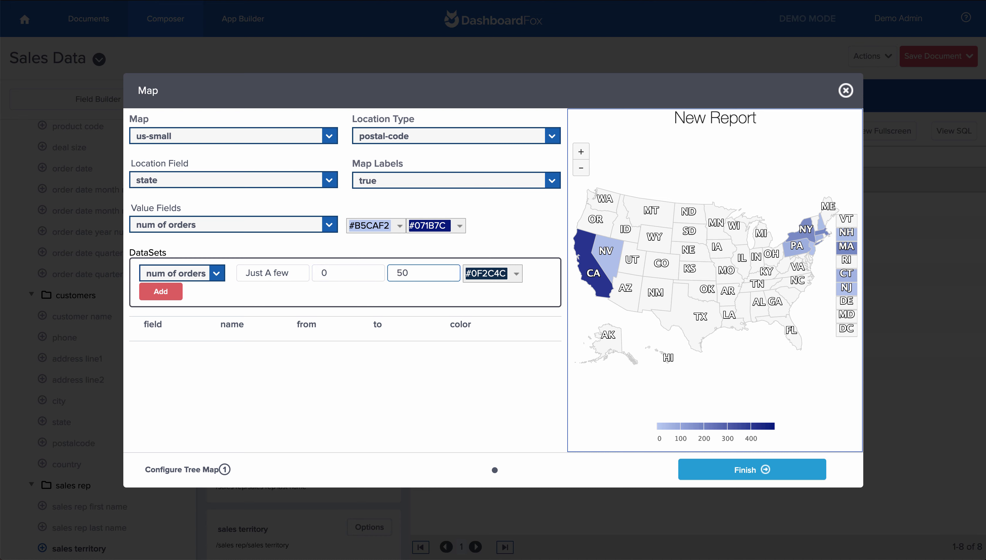
{"action": "left_click", "coordinate": [516, 274]}
{"action": "left_click_drag", "start_coordinate": [543, 354], "coordinate": [488, 288]}
{"action": "left_click", "coordinate": [400, 293]}
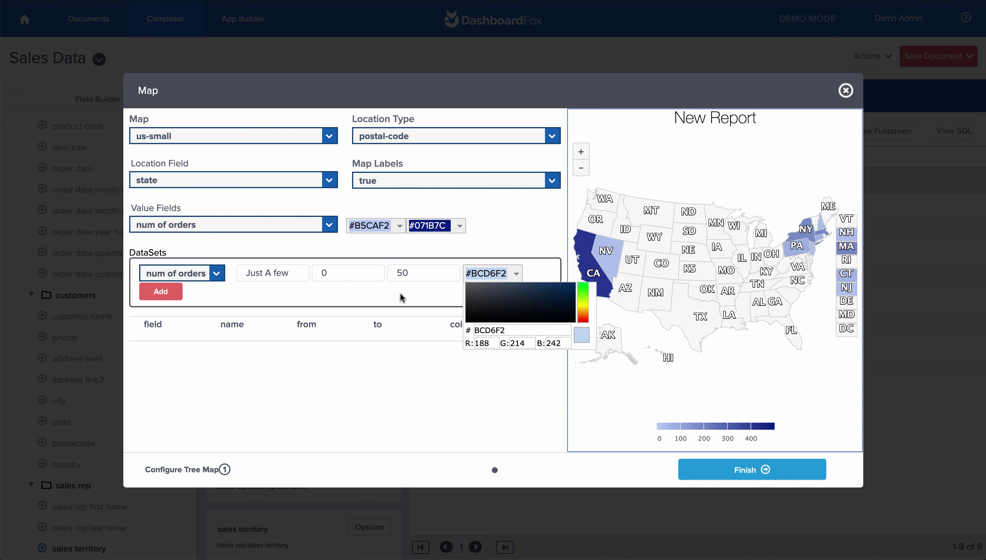
{"action": "left_click", "coordinate": [168, 298]}
Add a second num of orders dataset named "A Lot" from 51 to 500 in dark navy #082442
{"action": "left_click_drag", "start_coordinate": [287, 273], "coordinate": [237, 272]}
{"action": "type", "text": "A Lot"}
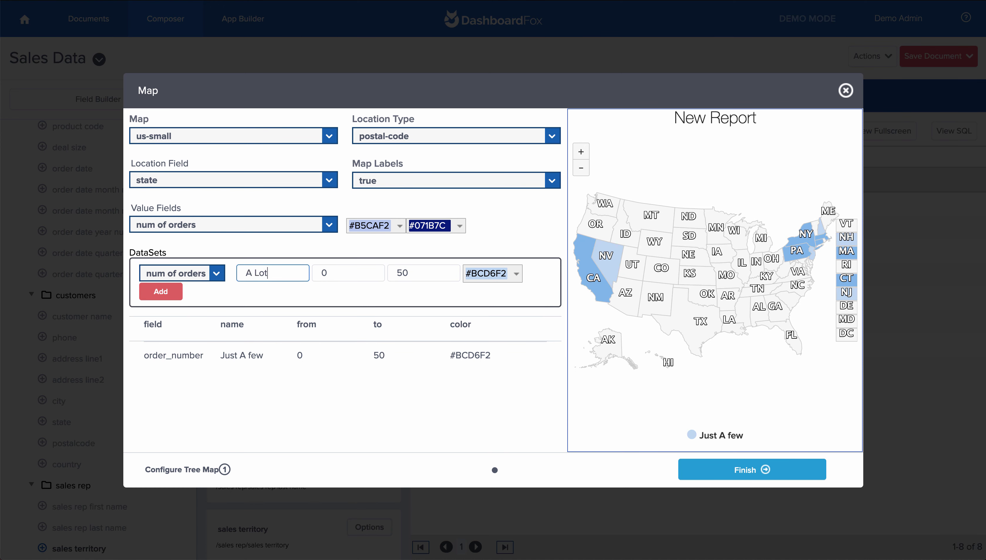
{"action": "left_click", "coordinate": [339, 270]}
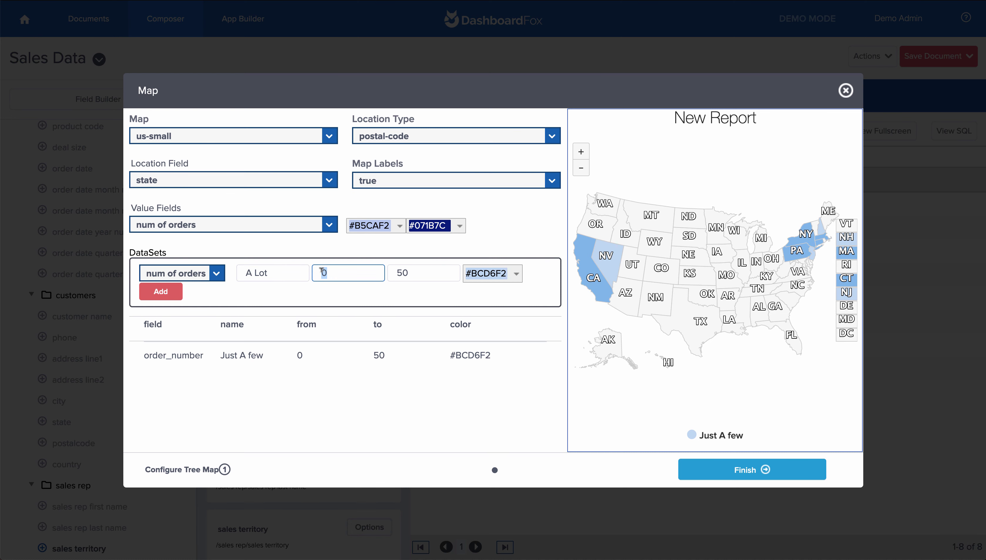
{"action": "key", "text": "BackSpace"}
{"action": "type", "text": "51"}
{"action": "key", "text": "Tab"}
{"action": "type", "text": "500"}
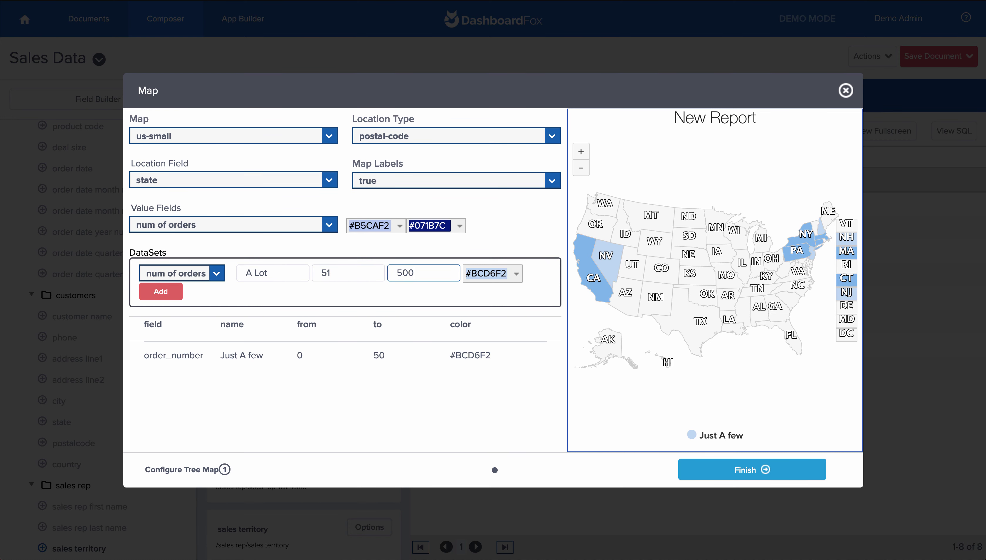
{"action": "left_click", "coordinate": [514, 273]}
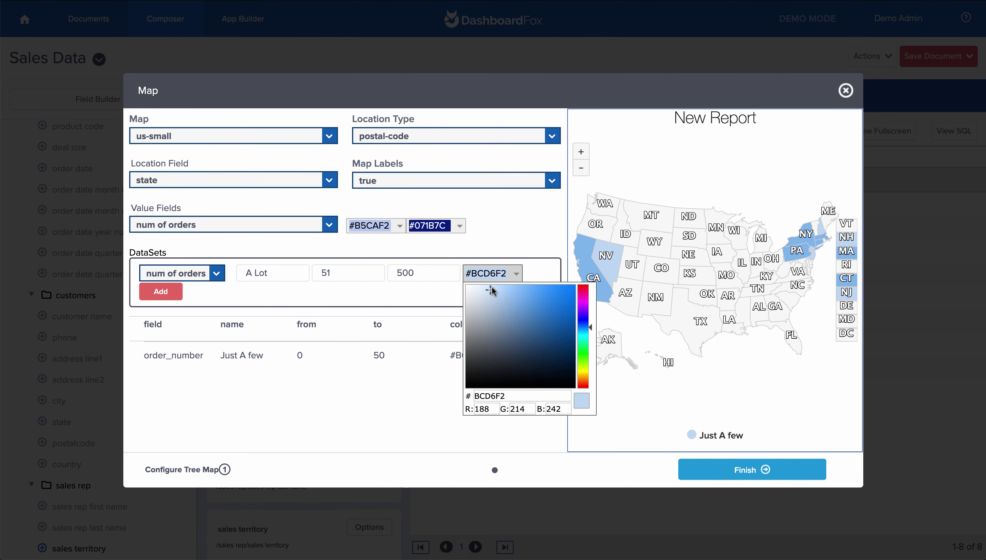
{"action": "left_click_drag", "start_coordinate": [492, 290], "coordinate": [561, 360]}
{"action": "left_click", "coordinate": [530, 261]}
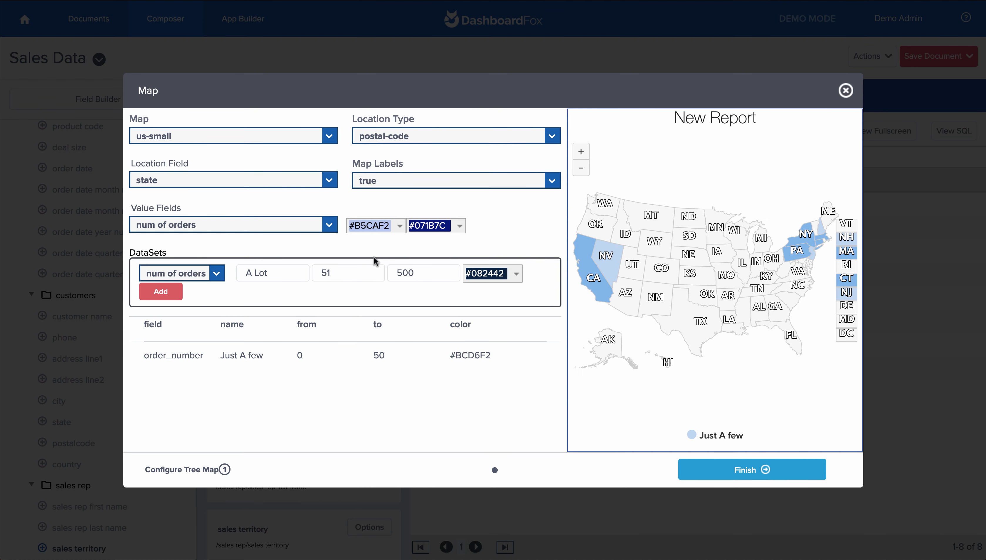
{"action": "left_click", "coordinate": [160, 291]}
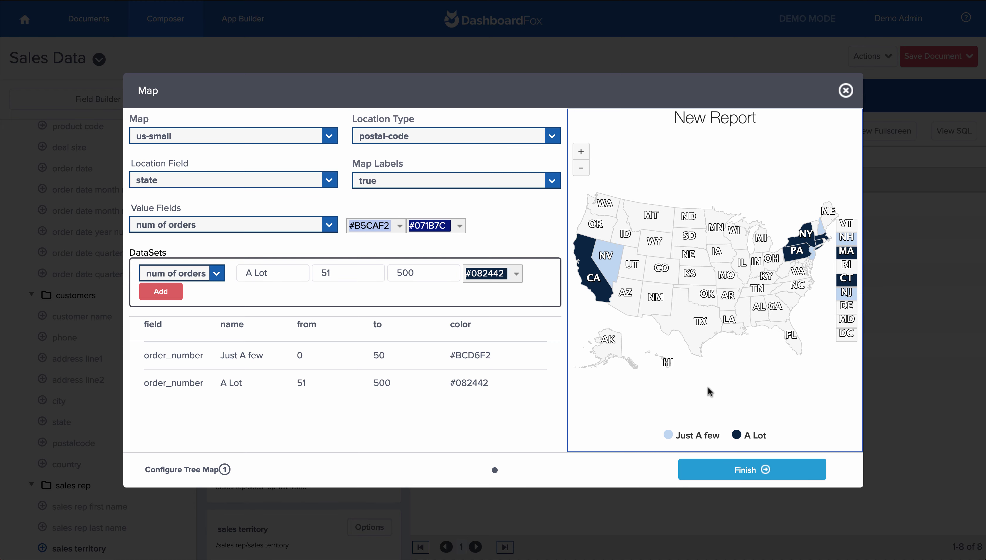
Finish the map configuration and view the resulting map in the document preview
{"action": "left_click", "coordinate": [751, 472]}
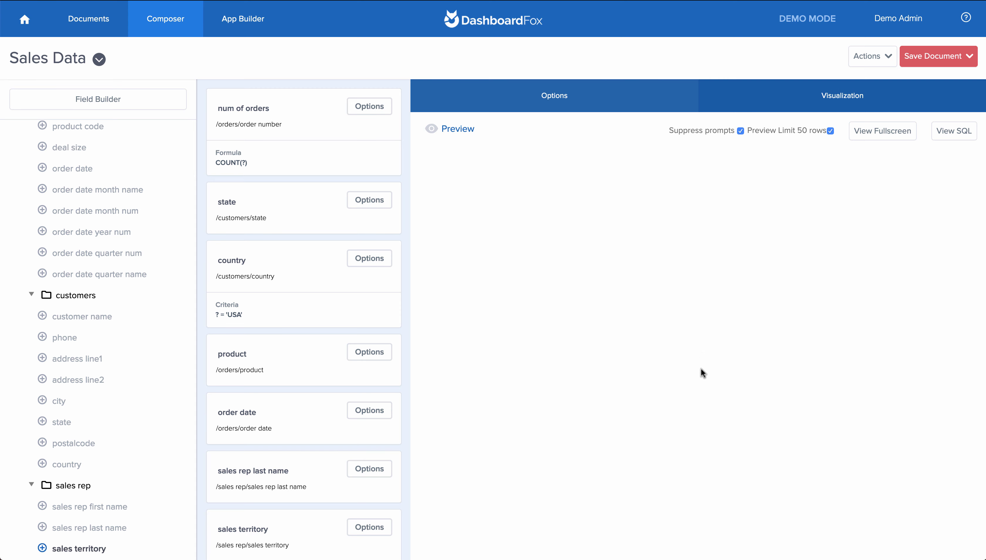
{"action": "left_click", "coordinate": [835, 99]}
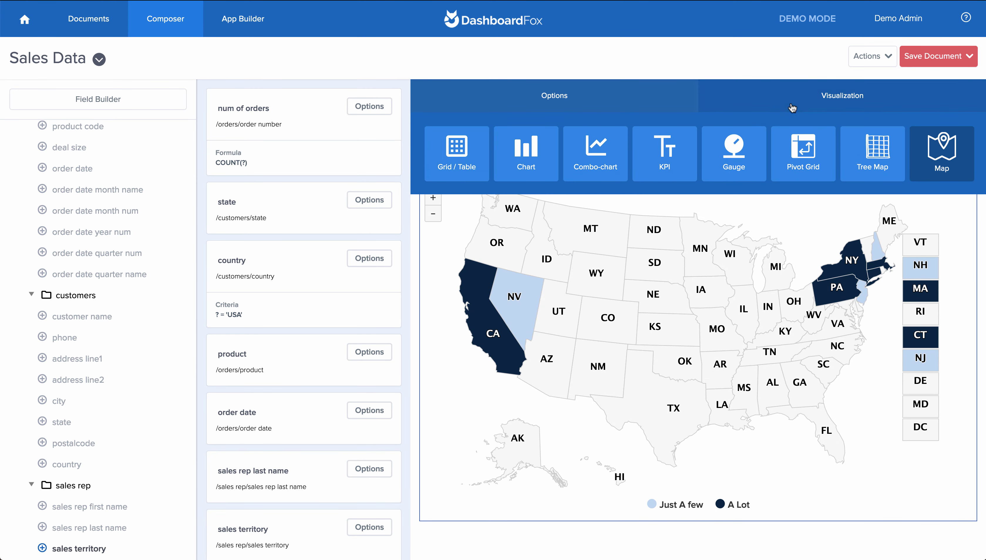
{"action": "left_click", "coordinate": [826, 102]}
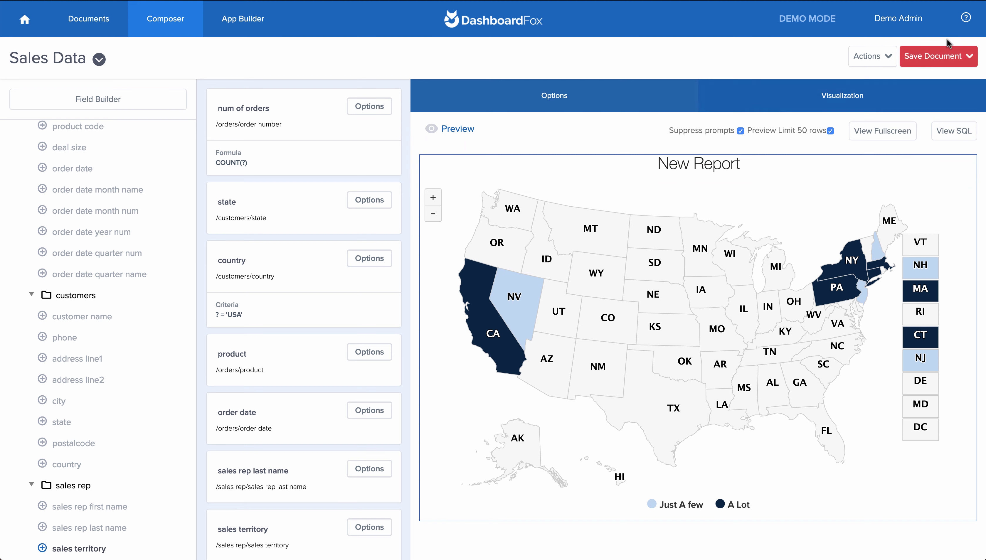